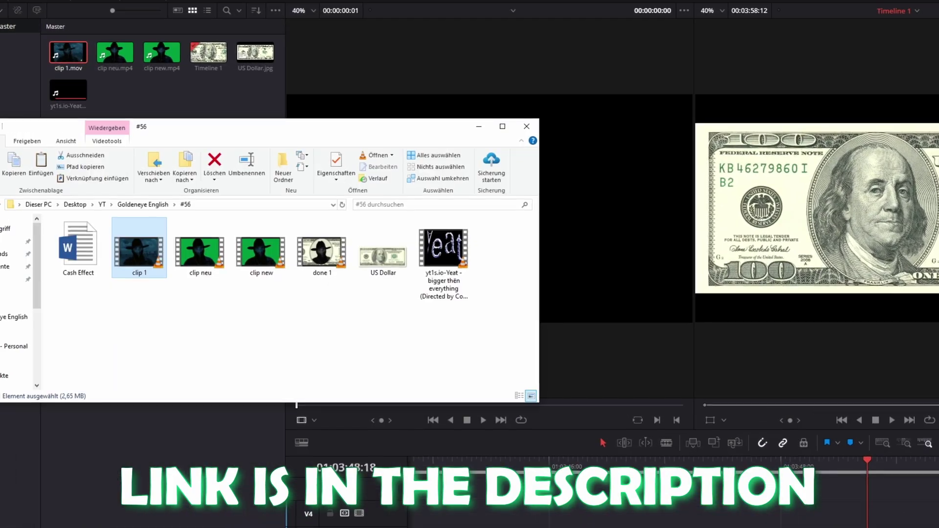
Place the clip 1 video on track V2 above the US Dollar image and scrub through it
drag(138, 256, 678, 459)
drag(479, 390, 675, 488)
drag(553, 324, 513, 322)
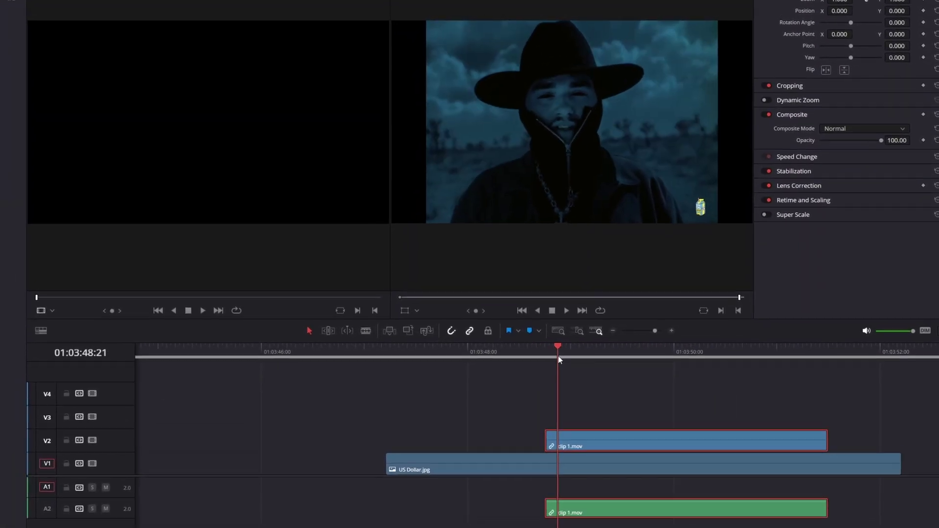
drag(558, 356, 691, 377)
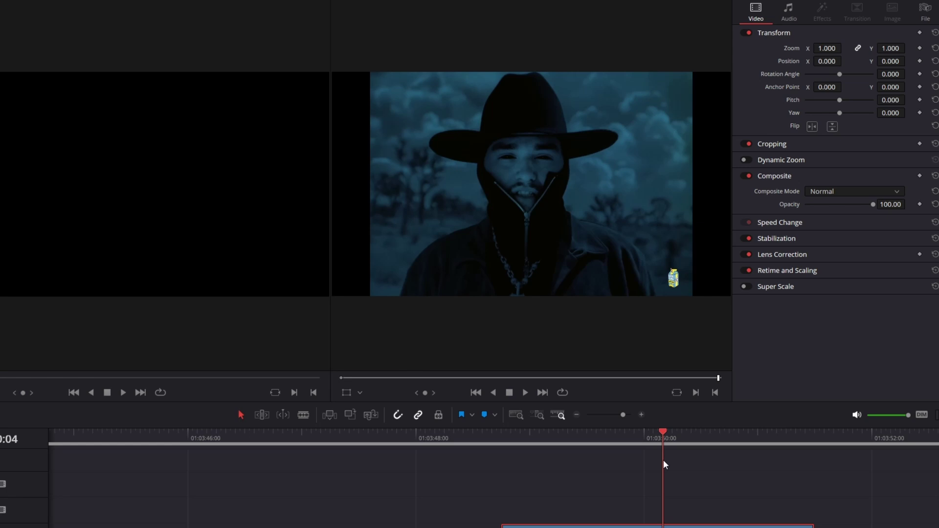
drag(664, 460, 513, 441)
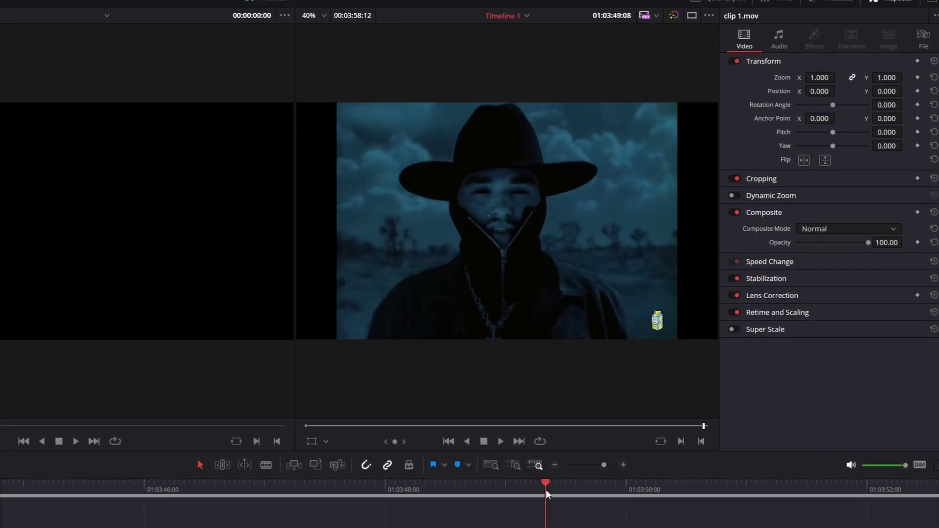
drag(546, 489, 661, 491)
drag(750, 493, 694, 493)
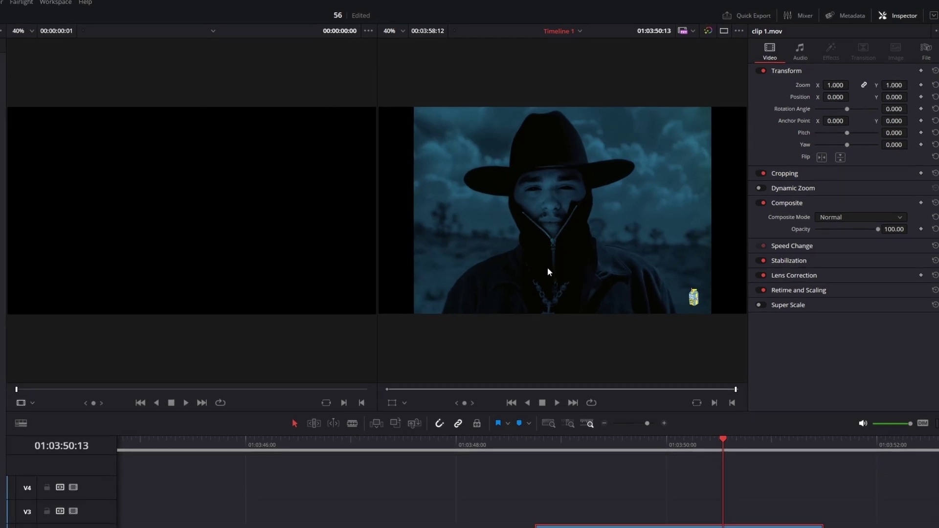
click(634, 455)
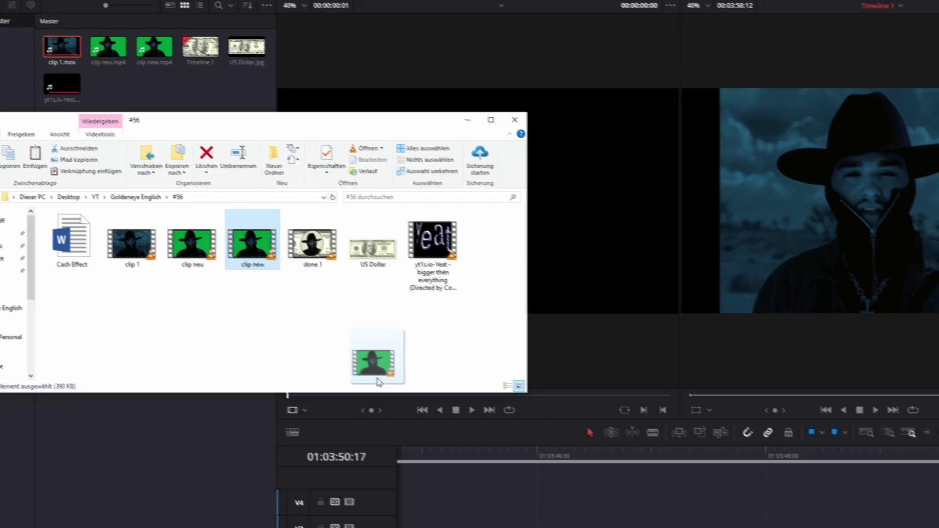
Place the clip new video on track V4 and delete both video clips above the US Dollar image
drag(375, 383, 813, 507)
drag(534, 370, 534, 370)
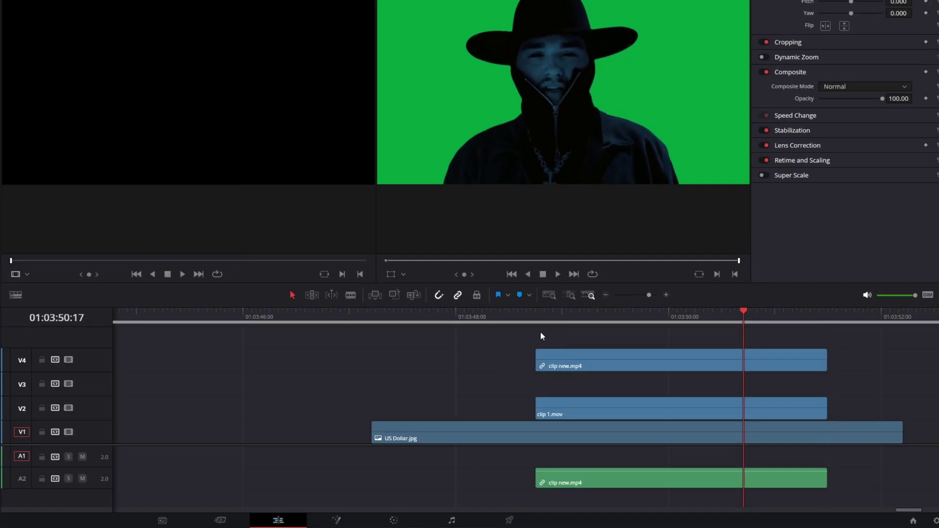
drag(682, 487, 667, 488)
drag(473, 509, 614, 415)
key(Delete)
Open the US Dollar clip in Fusion and import the clip new video as a second media node
click(517, 475)
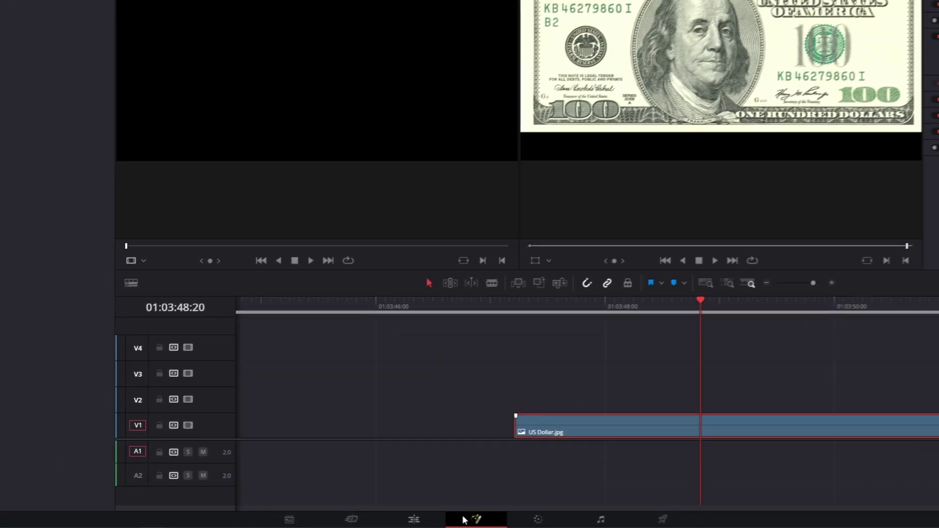
click(374, 520)
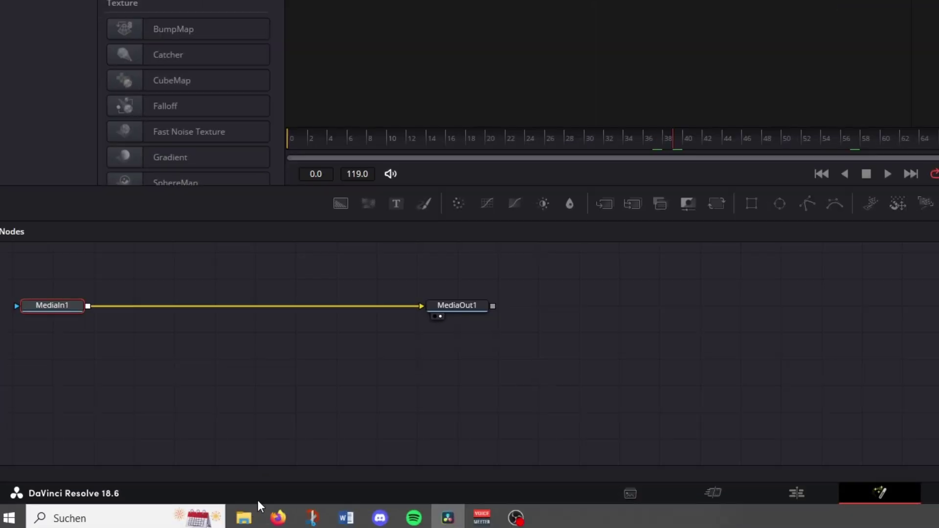
click(258, 511)
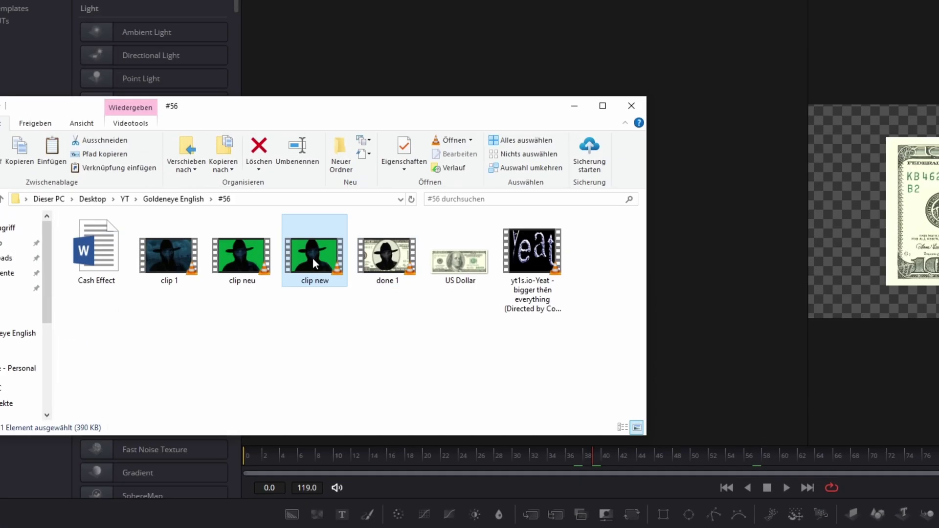
drag(312, 258, 126, 527)
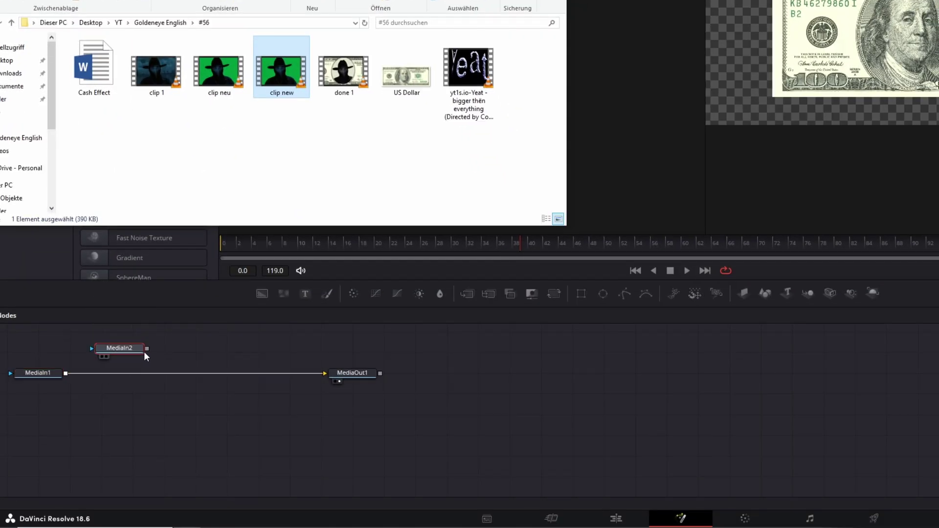
Merge the clip new media node over the US Dollar image and arrange the nodes before the output
scroll(145, 350, up, 4)
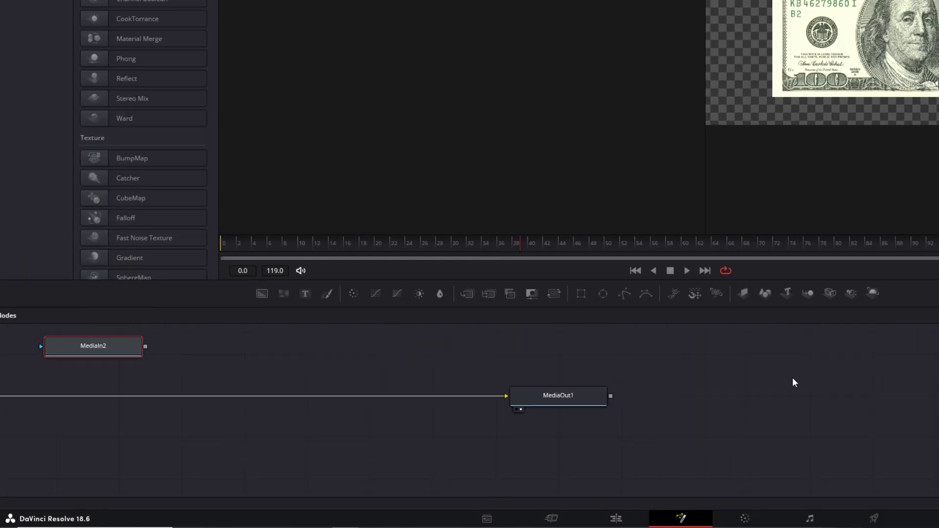
scroll(793, 379, down, 2)
scroll(280, 359, up, 2)
drag(359, 355, 198, 404)
drag(107, 472, 326, 398)
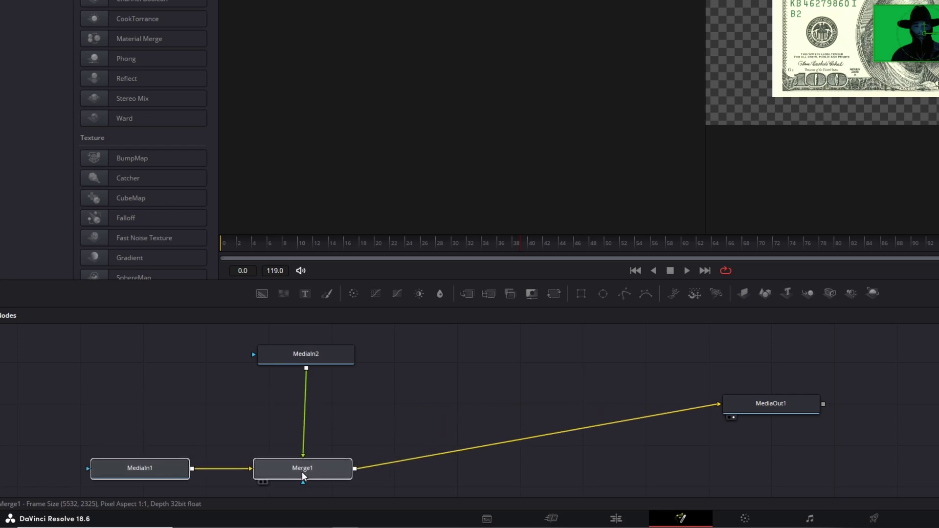
Add a Delta Keyer between the green-screen media node and the Merge node
click(321, 353)
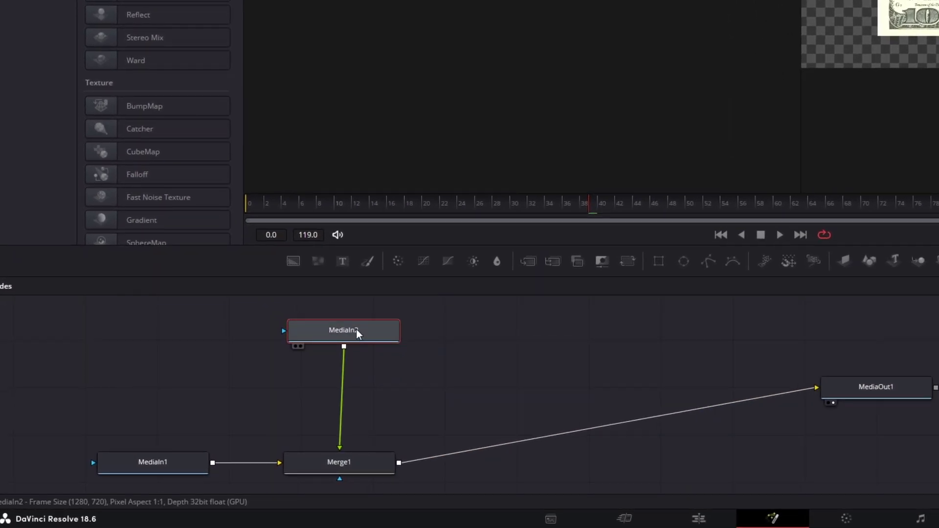
key(shift+space)
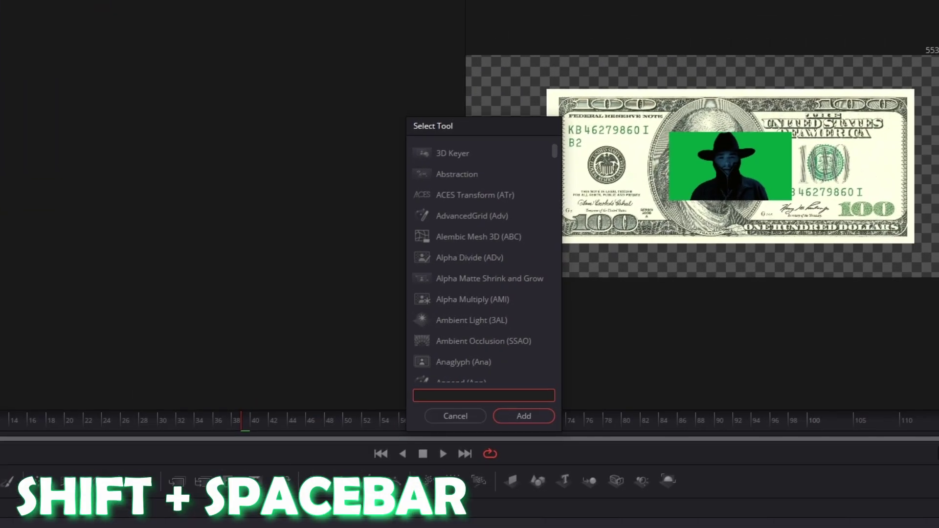
text(del)
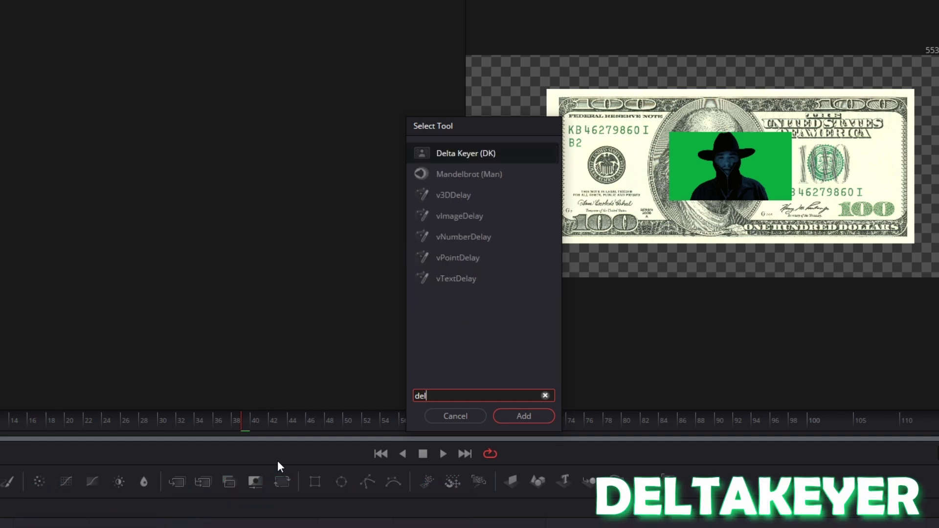
click(510, 412)
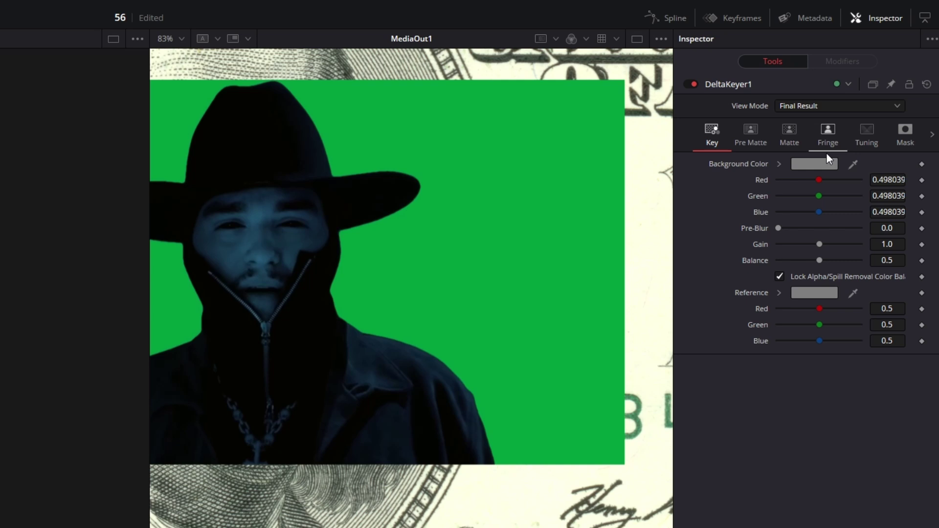
Set the keyer's background color to the green sampled from the clip's backdrop, #009b3d
click(818, 167)
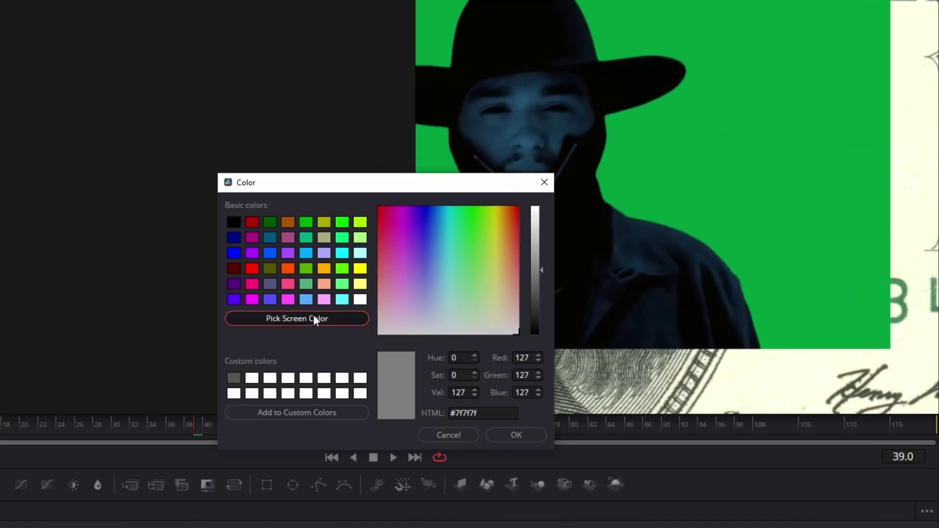
click(47, 435)
click(446, 262)
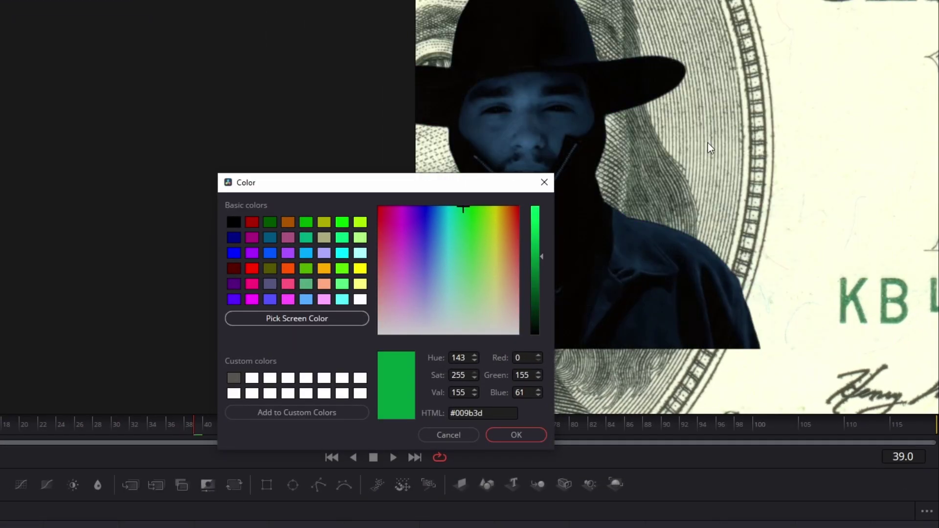
click(513, 434)
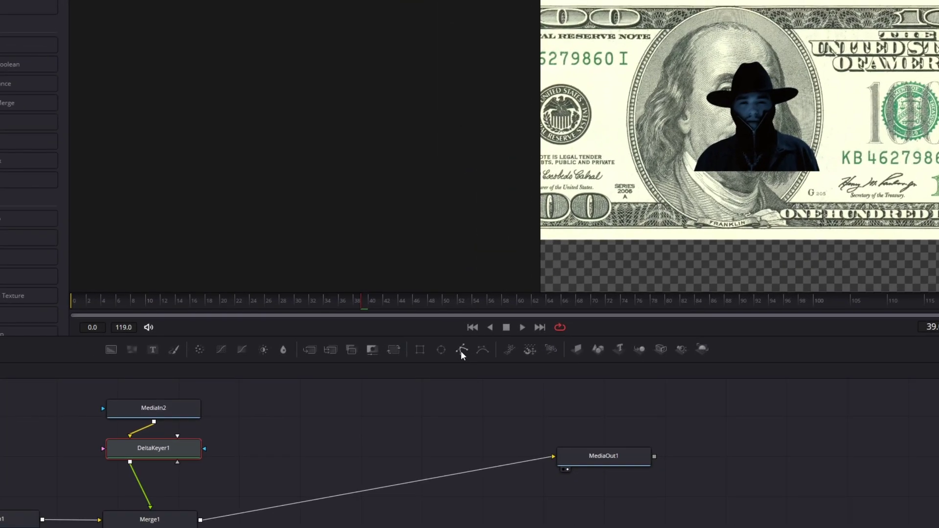
Attach a Polygon mask to the US Dollar media node and invert the mask
drag(462, 350, 0, 456)
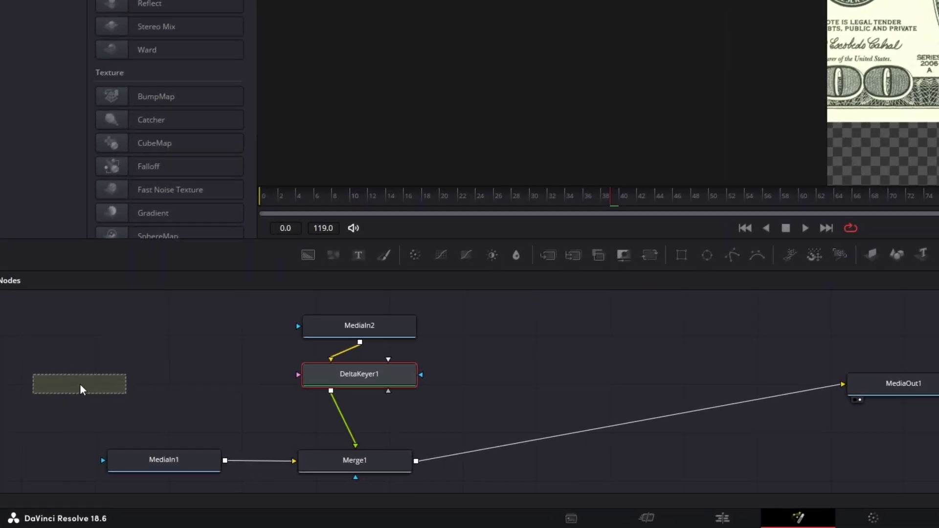
drag(81, 383, 80, 384)
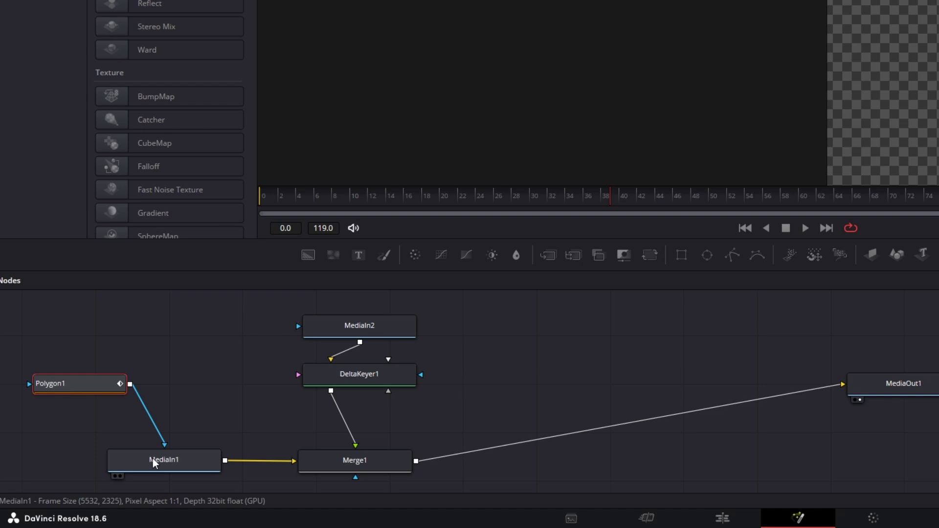
click(69, 390)
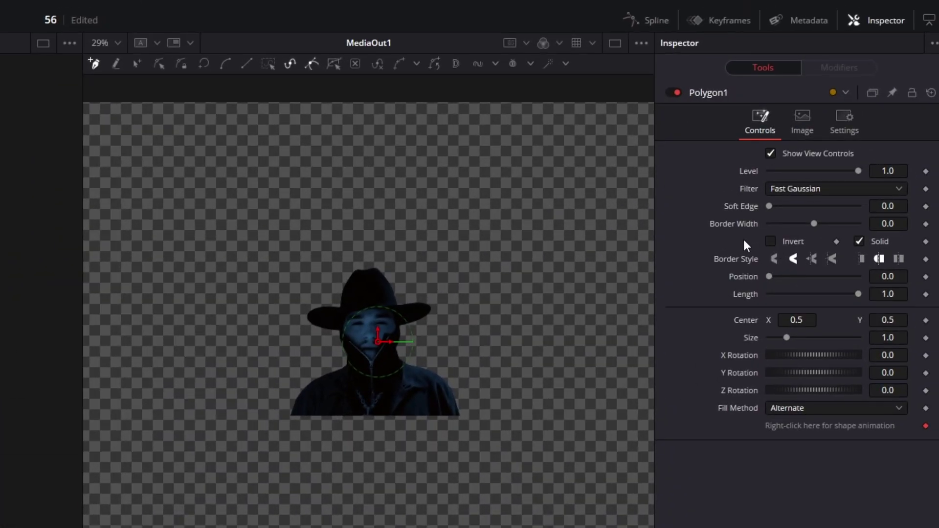
click(770, 241)
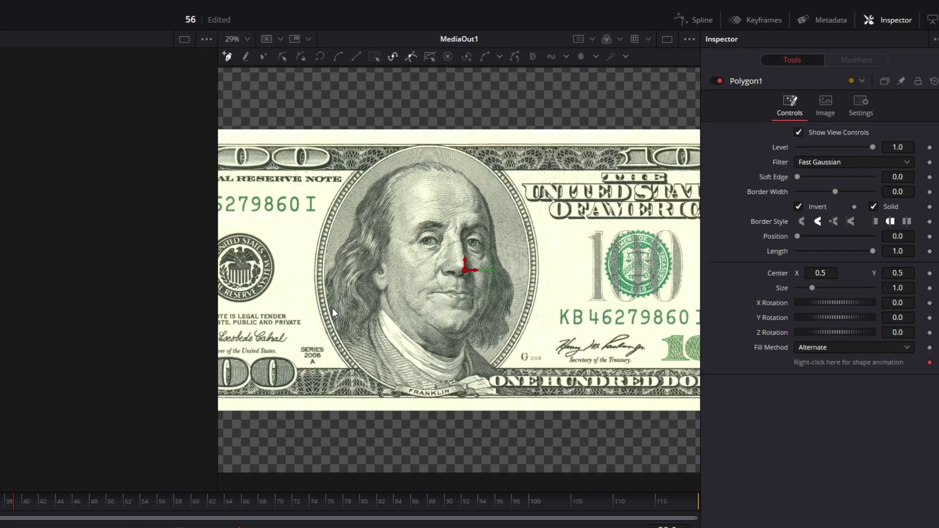
Trace the inner edge of the oval portrait frame with the polygon mask to cut the portrait out
scroll(332, 313, up, 2)
scroll(346, 297, up, 6)
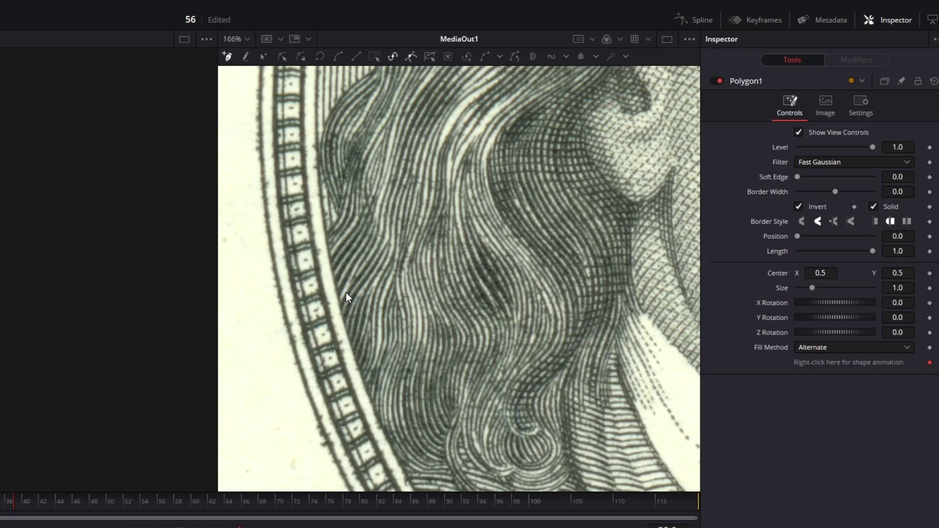
click(325, 208)
scroll(324, 208, up, 2)
click(318, 231)
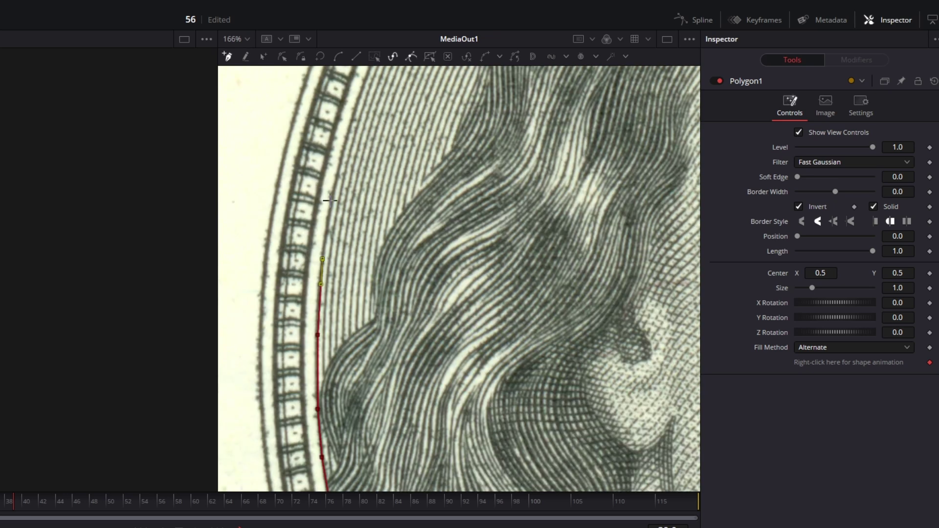
scroll(524, 238, down, 8)
scroll(394, 243, up, 3)
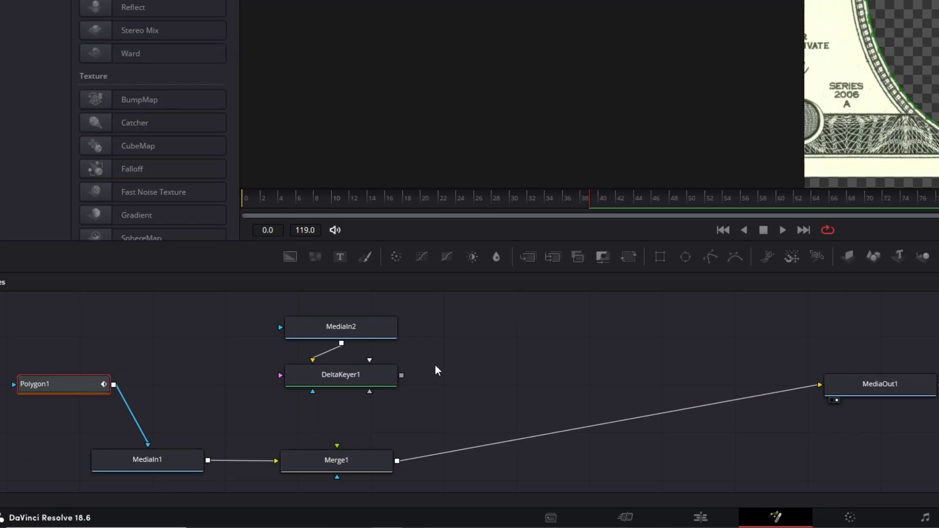
Reconnect the Delta Keyer to the Merge node and set the merge operator to Under
drag(399, 377, 340, 466)
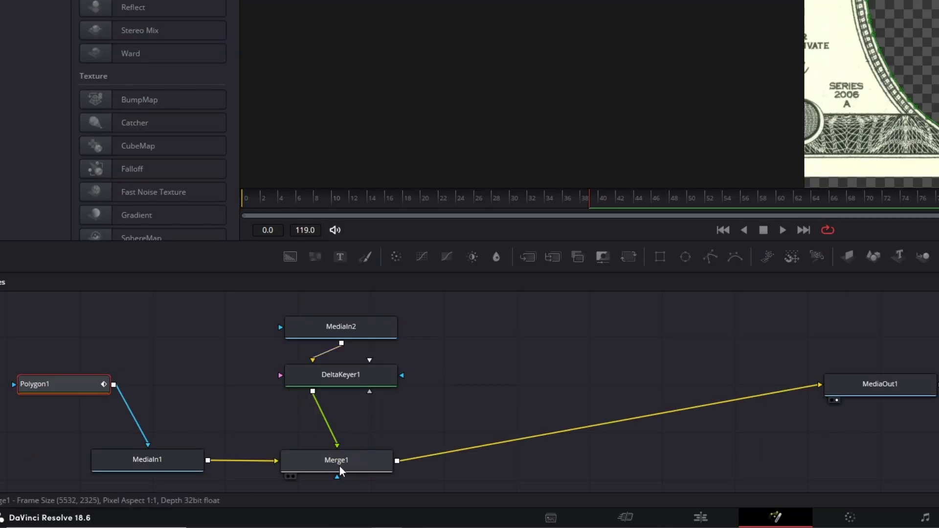
click(353, 461)
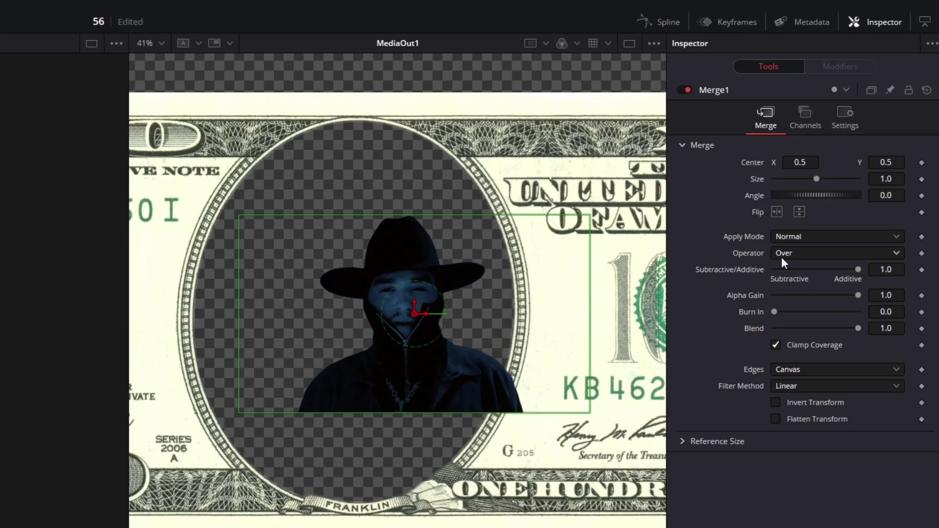
click(782, 255)
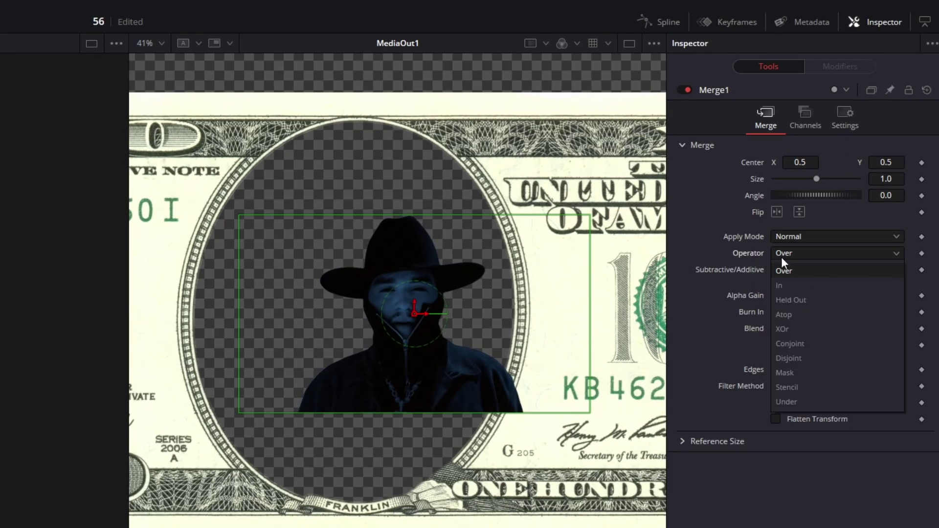
click(800, 400)
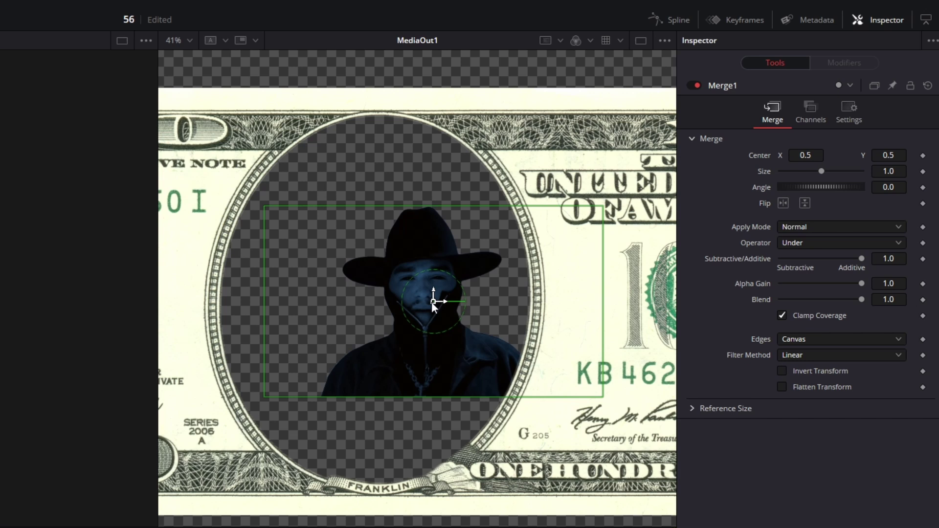
drag(415, 314, 385, 394)
drag(447, 348, 436, 171)
key(ctrl+z)
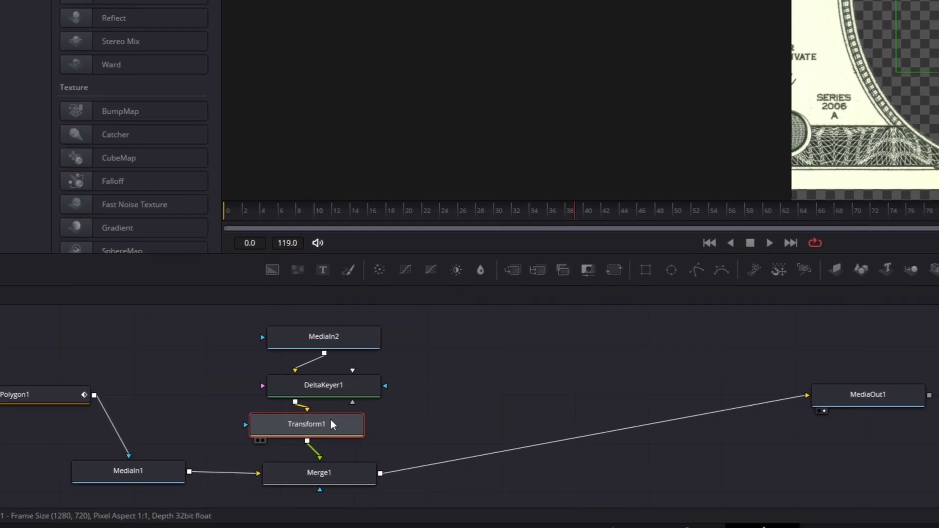
In the Transform node, enlarge the keyed man to size 1.752 and set the center X to 0.371
click(343, 413)
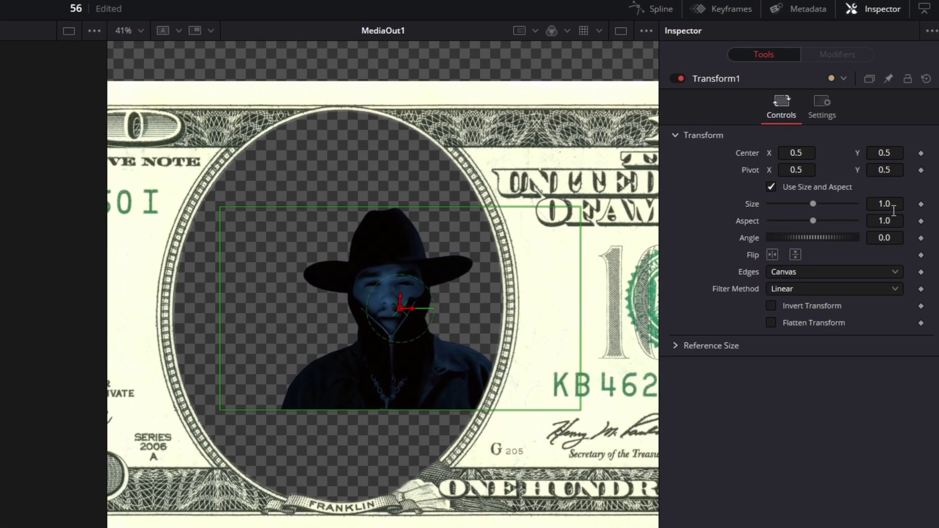
drag(885, 204, 907, 204)
drag(797, 153, 754, 153)
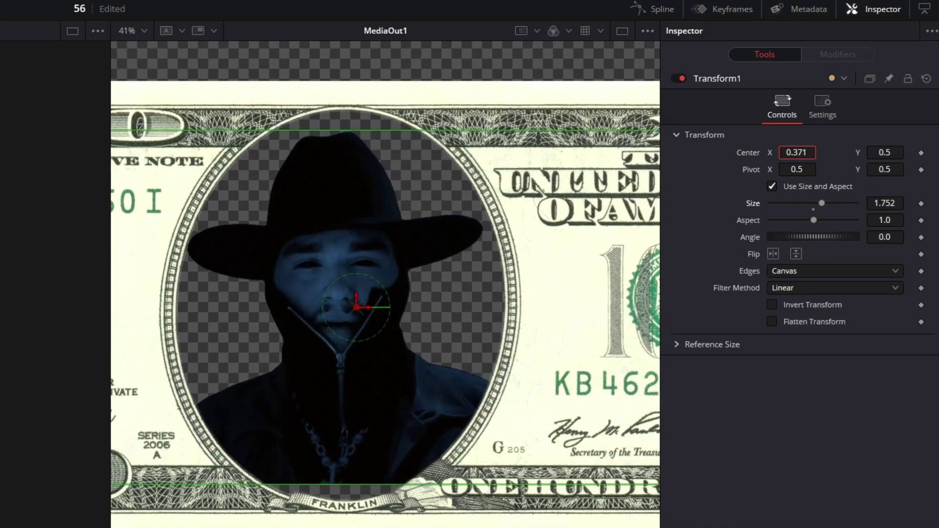
Lower the keyed man, enlarge him further and fine-tune his position so he fills the oval frame
drag(885, 153, 839, 153)
drag(885, 204, 905, 204)
drag(797, 153, 802, 153)
drag(890, 145, 901, 146)
drag(809, 145, 810, 145)
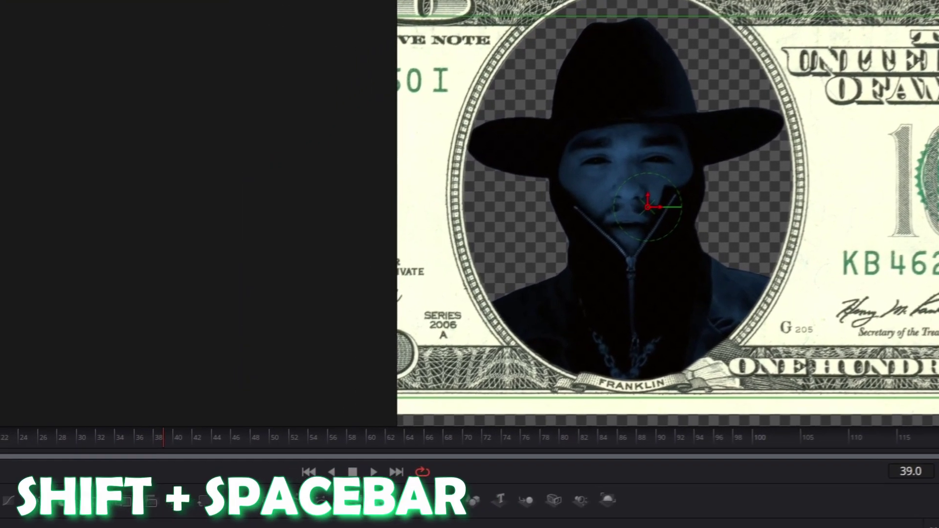
Add a Film Grain node after the Transform node in the keyed man's branch
key(shift+space)
text(Delta Keyer)
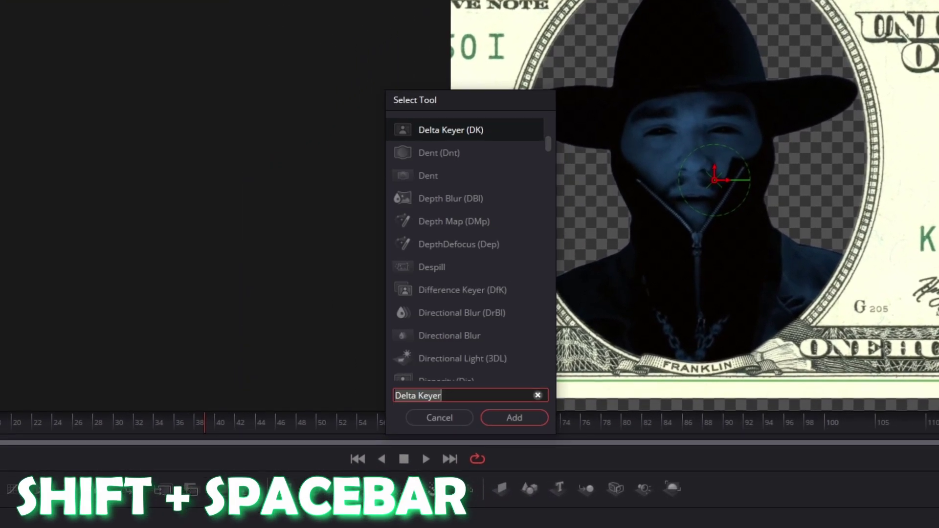
text(film)
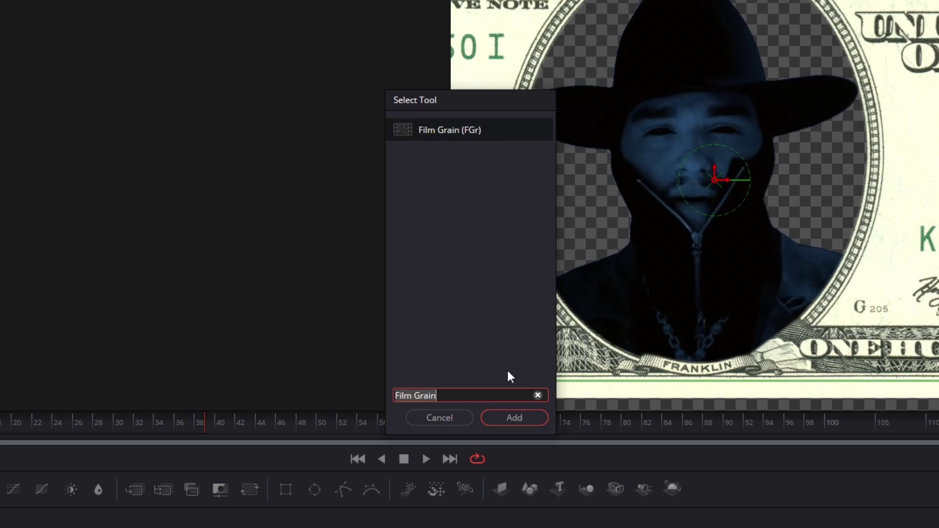
click(504, 418)
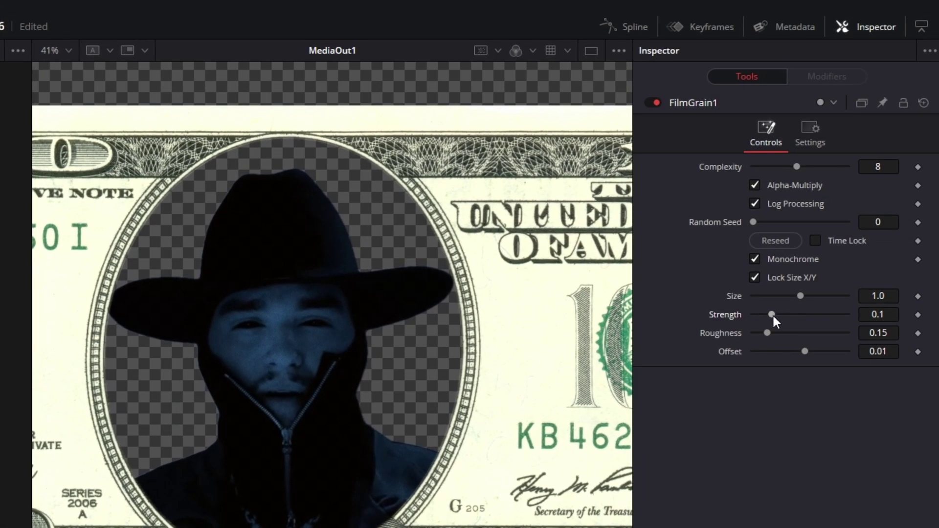
Set the man's film grain strength to 0.1693 and its offset to 0.037, and check the grain on his face
drag(772, 314, 785, 315)
drag(805, 352, 817, 352)
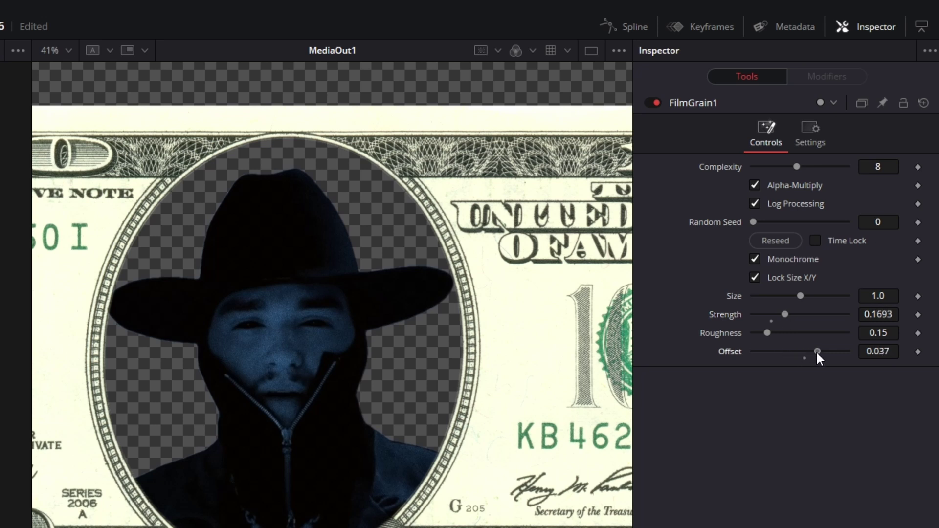
scroll(318, 374, up, 4)
scroll(257, 290, down, 3)
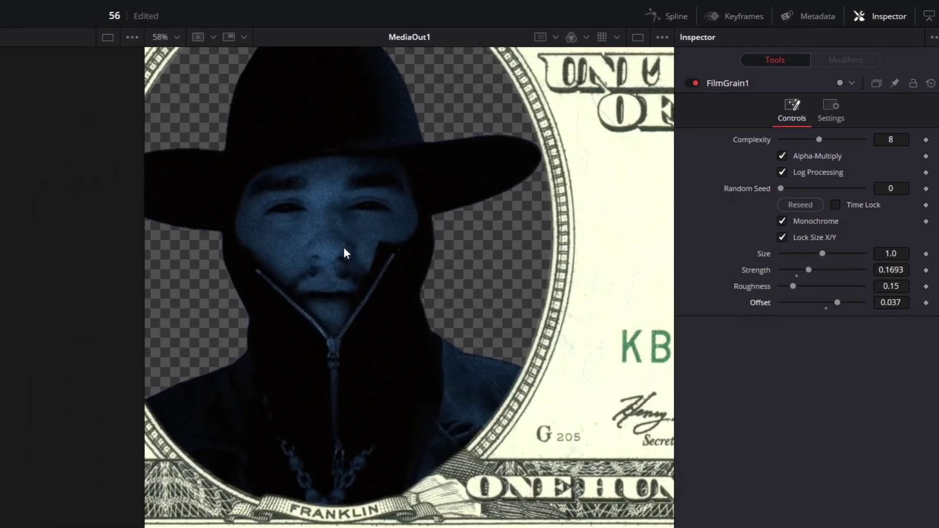
scroll(344, 251, down, 2)
scroll(327, 252, up, 4)
scroll(330, 251, down, 3)
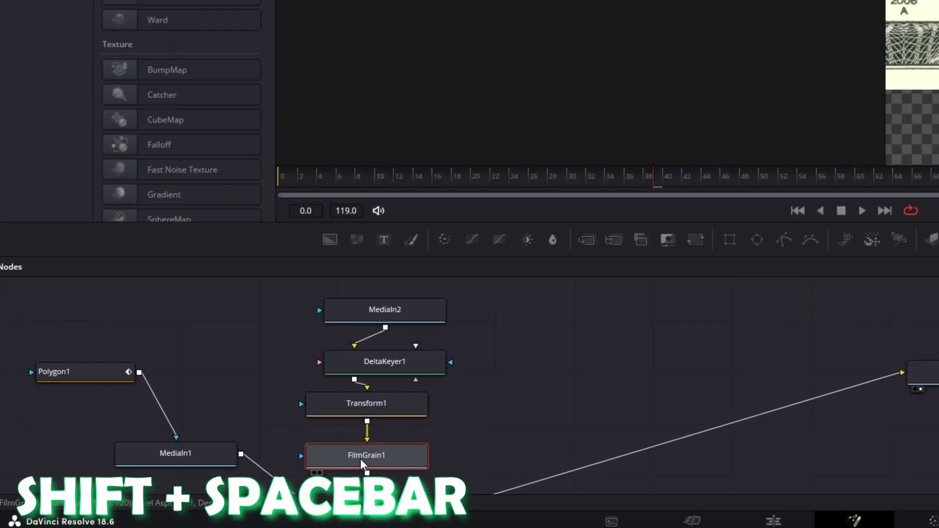
Add a Color Corrector after the film grain and neutralise the man's blue cast with saturation 0.31 and a warm yellow tint
key(shift+space)
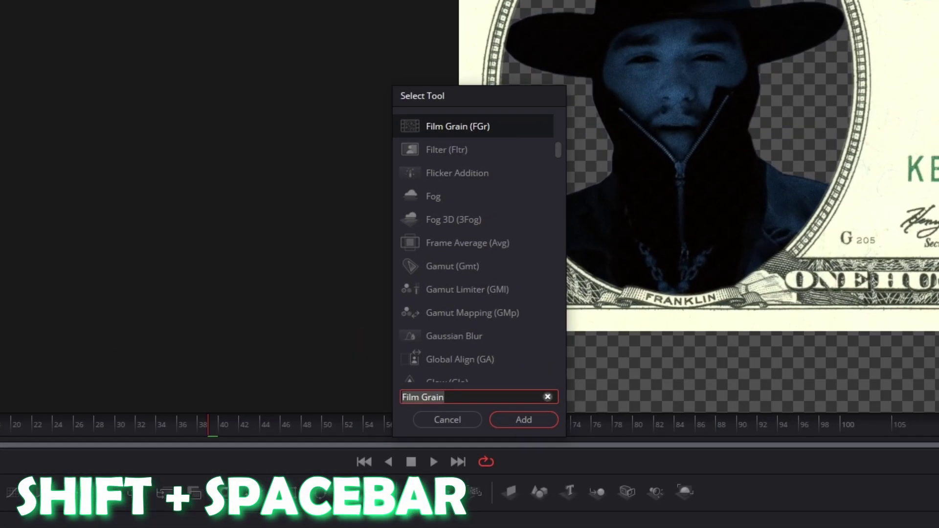
text(color c)
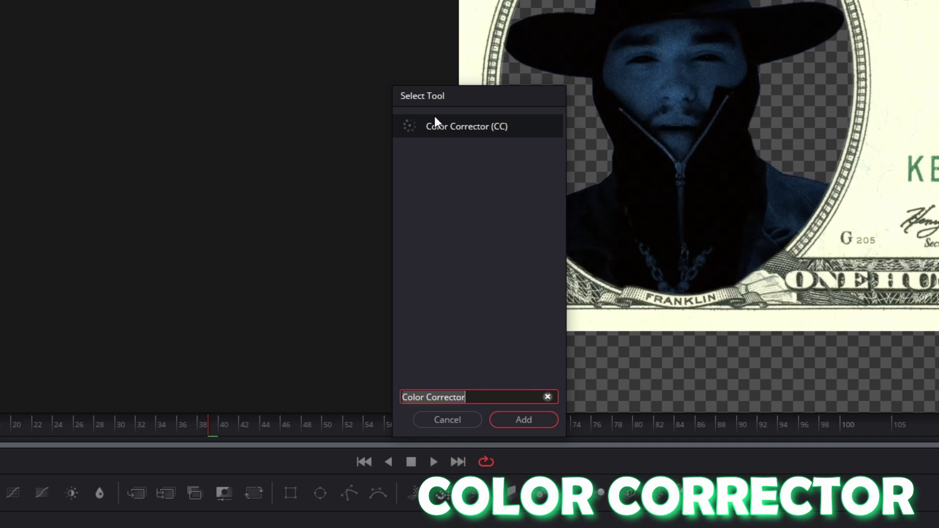
key(Return)
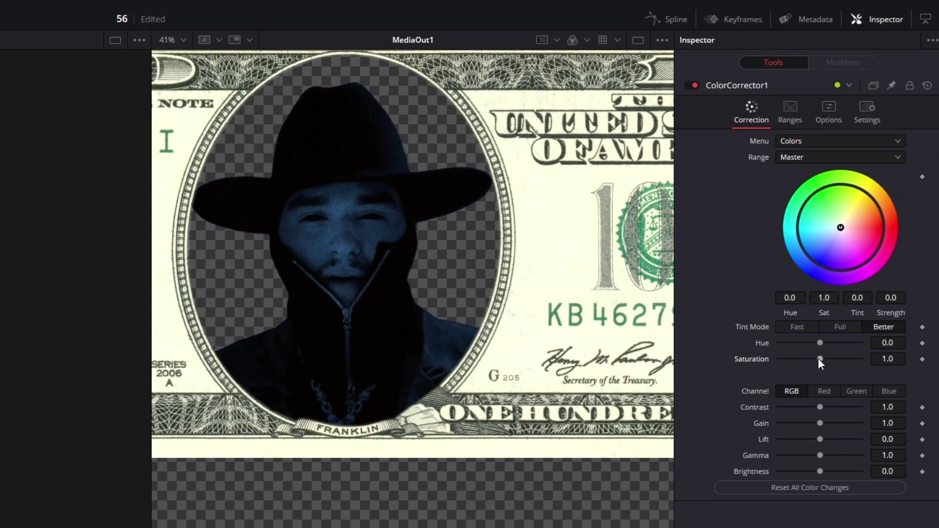
drag(819, 359, 791, 359)
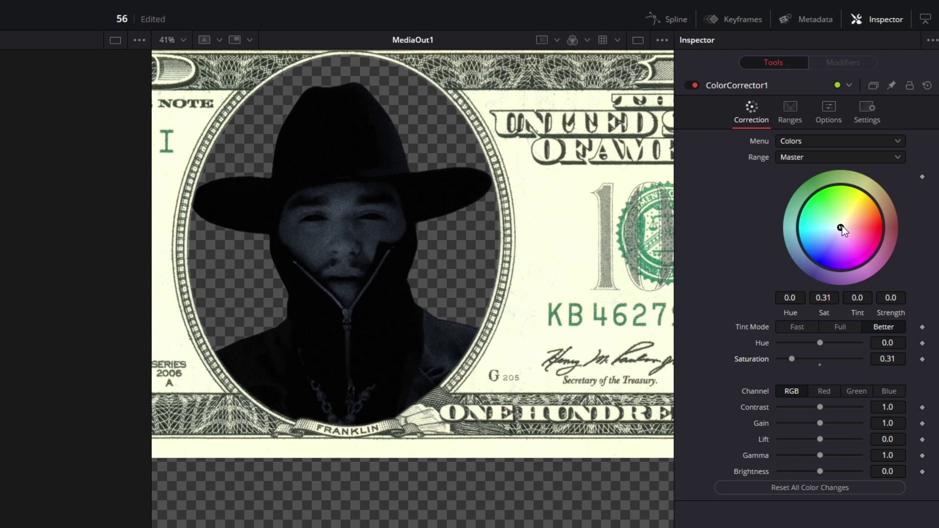
drag(841, 227, 859, 214)
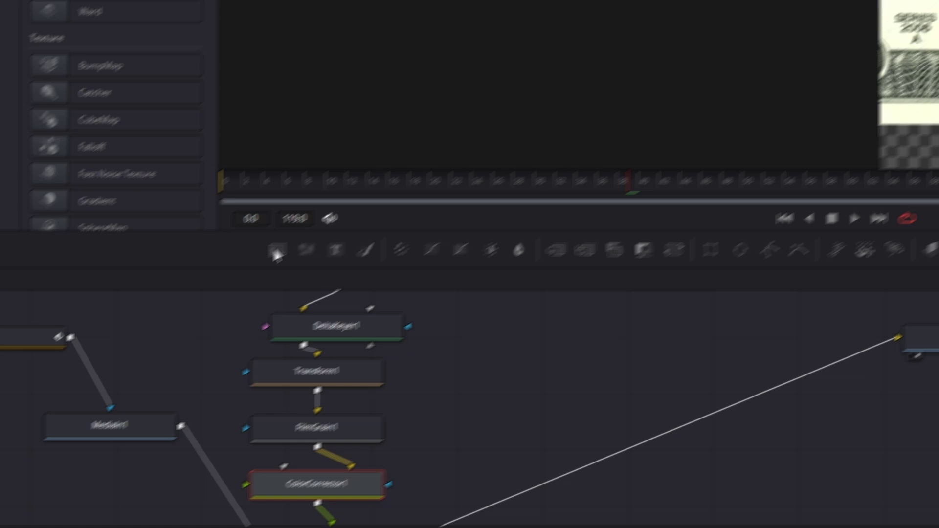
Add a Background node and sample the bill's cream paper colour, #fffee7, as its solid colour
drag(275, 251, 586, 278)
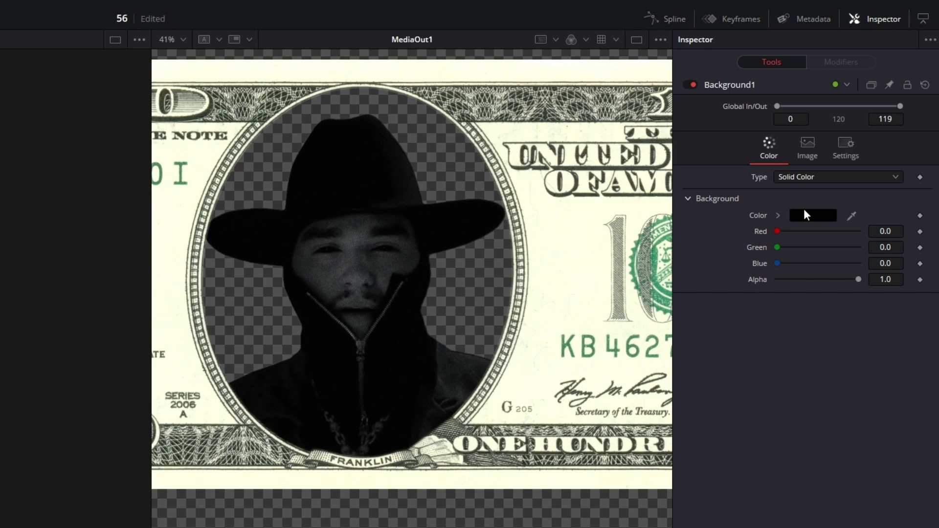
click(806, 214)
click(44, 435)
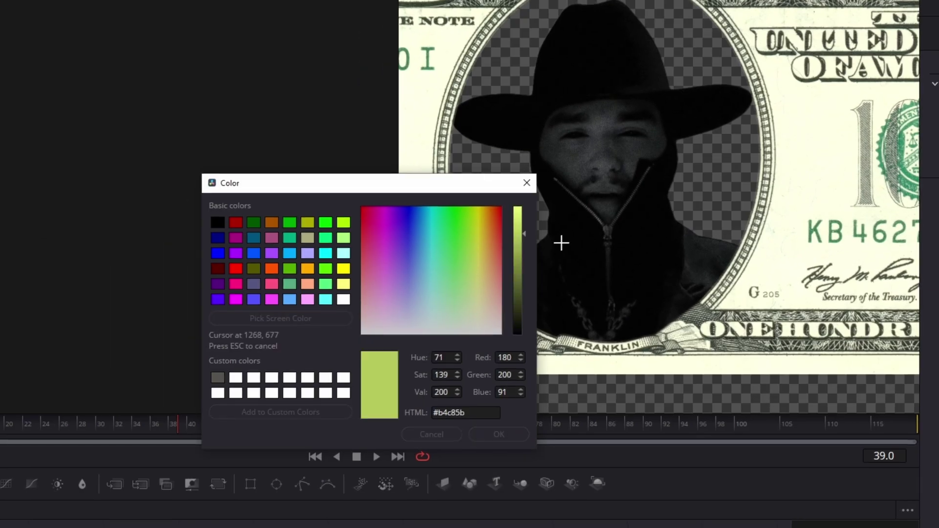
click(729, 194)
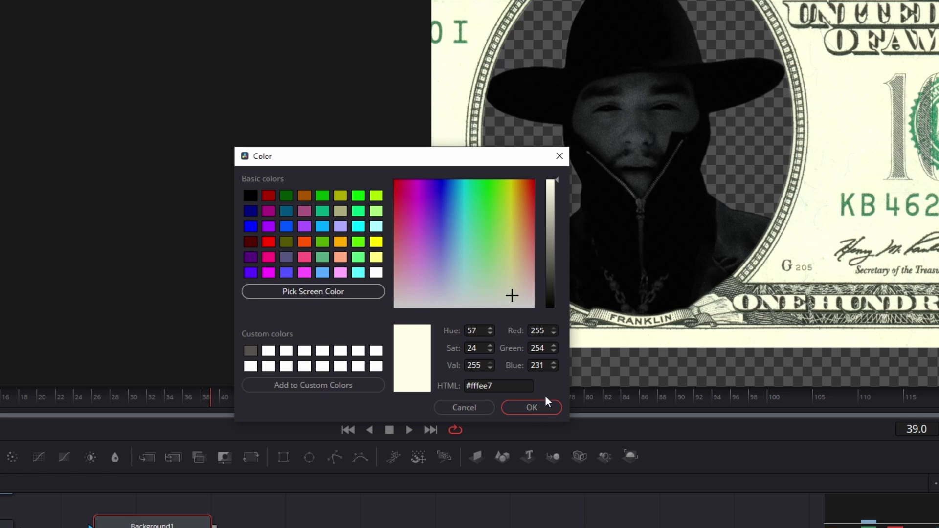
click(542, 403)
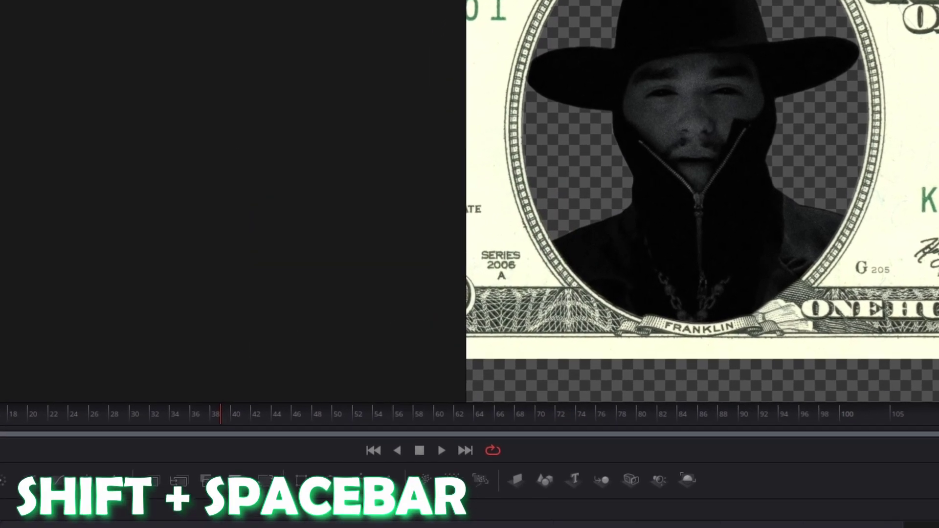
Add a Film Grain node after the Background node and raise its strength slightly
key(shift+space)
text(Color Corrector)
key(BackSpace)
key(BackSpace)
key(BackSpace)
key(BackSpace)
key(BackSpace)
key(BackSpace)
key(BackSpace)
key(BackSpace)
key(BackSpace)
key(BackSpace)
key(BackSpace)
key(BackSpace)
key(BackSpace)
key(BackSpace)
key(BackSpace)
text(film grain)
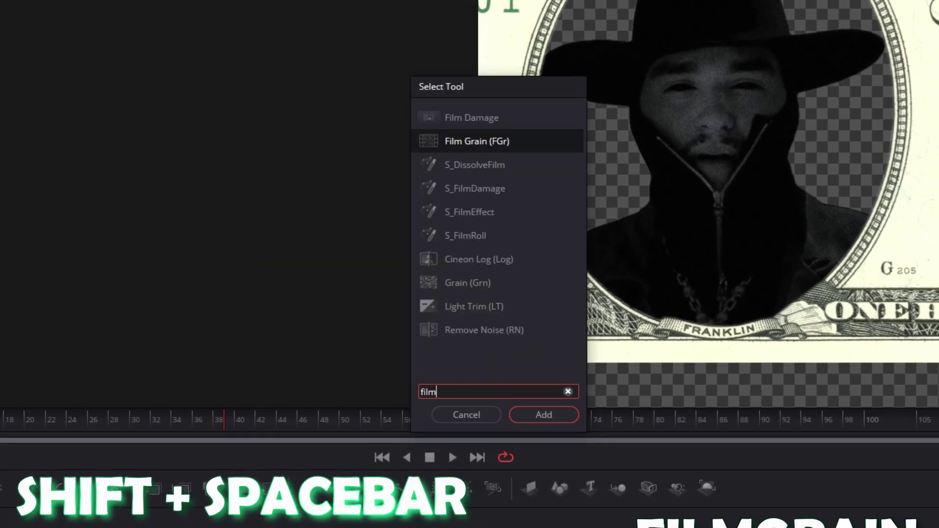
click(542, 415)
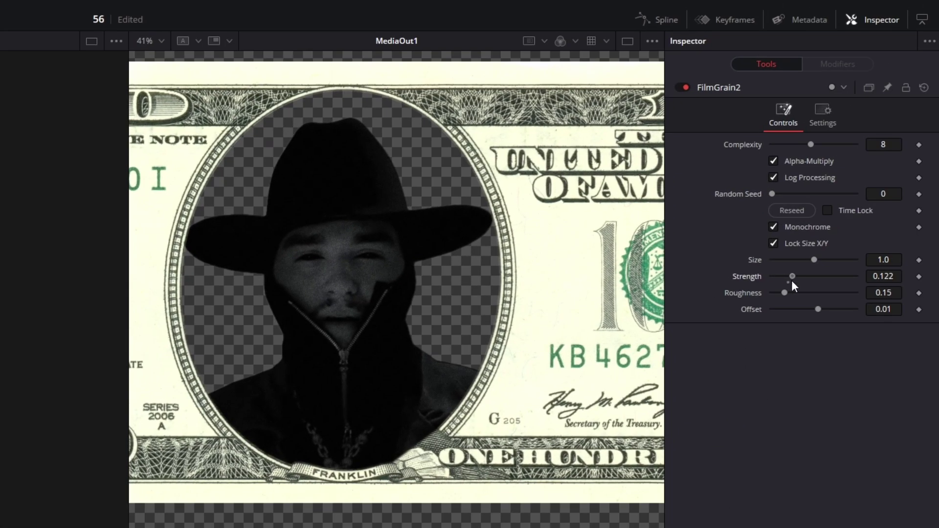
drag(792, 280, 797, 280)
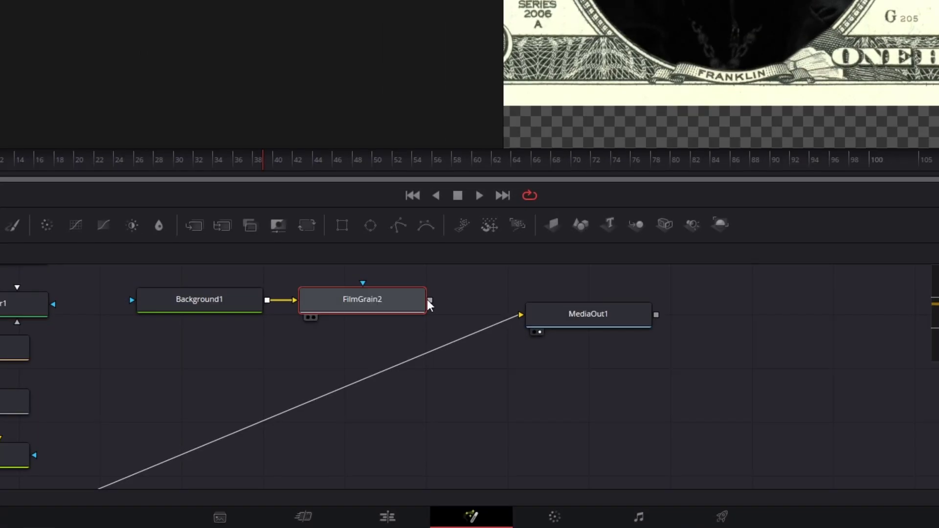
Merge the grainy background with the first Merge node's output and set the new merge's operator to Under
scroll(427, 300, down, 3)
drag(428, 301, 238, 404)
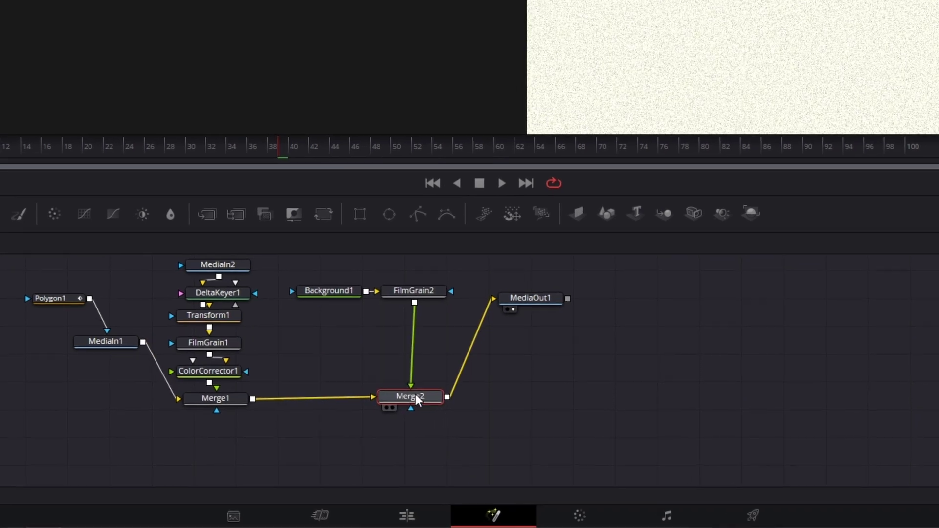
mouse_move(407, 397)
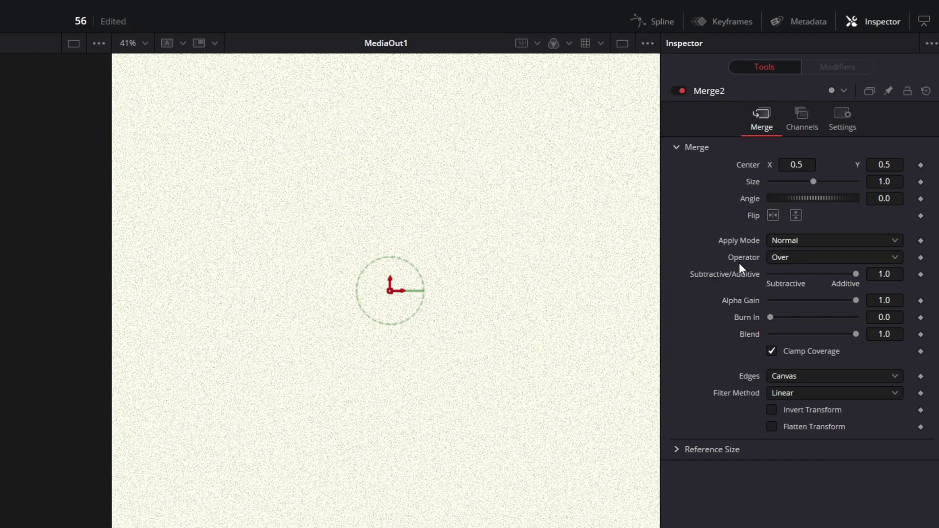
click(782, 257)
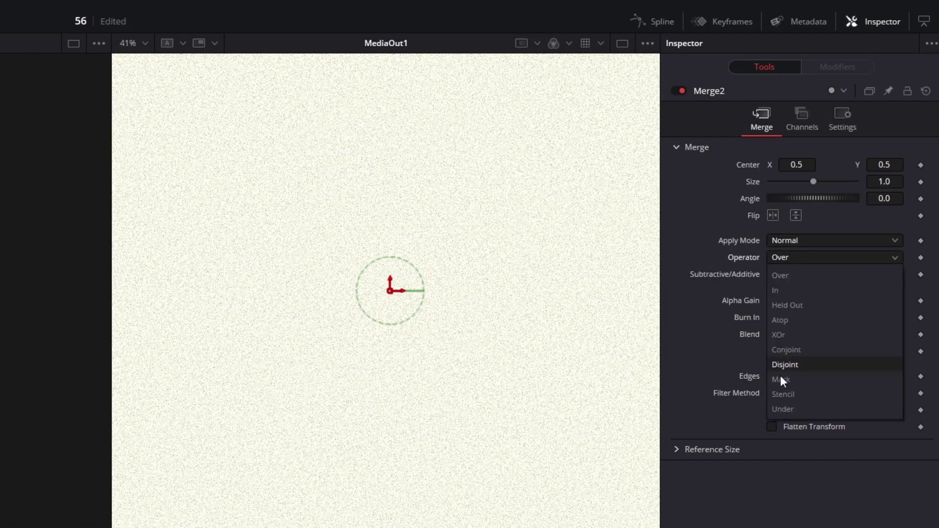
click(774, 406)
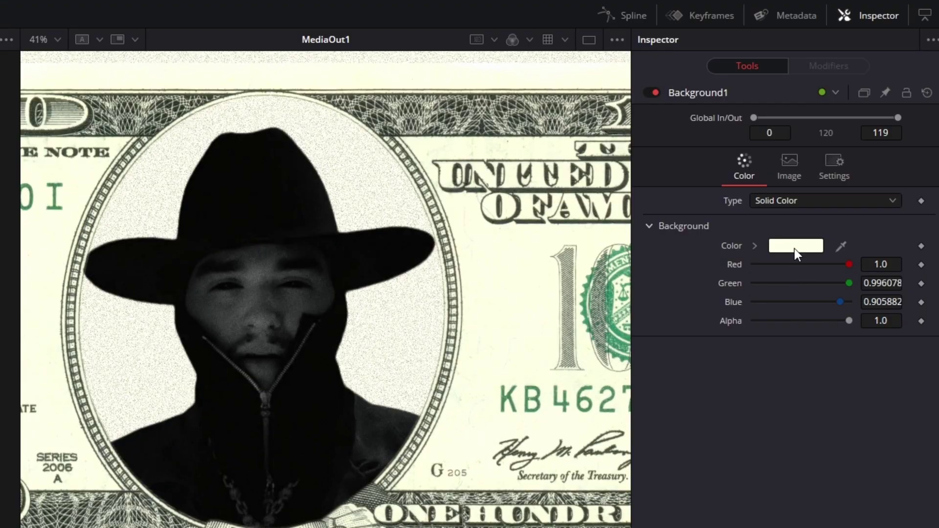
Darken the Background node's colour to a grey-green cream, #e2e7cf
click(795, 248)
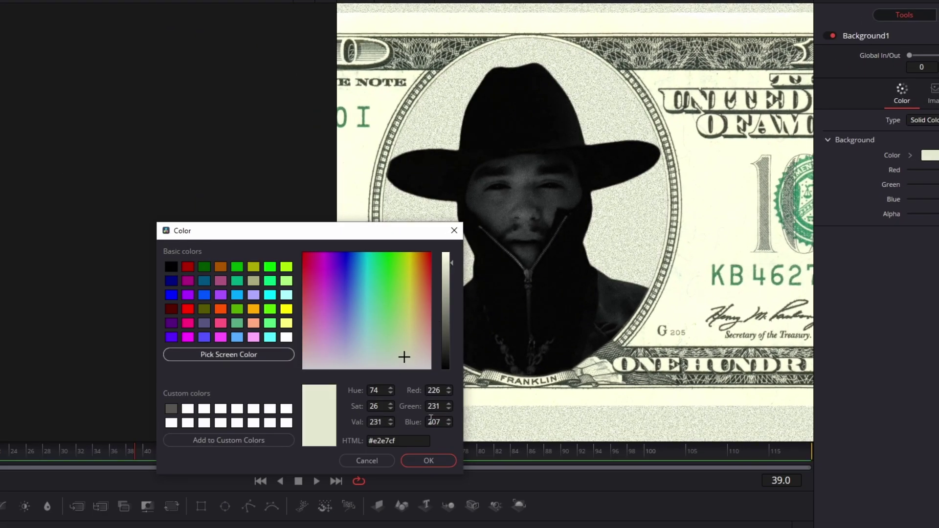
click(429, 461)
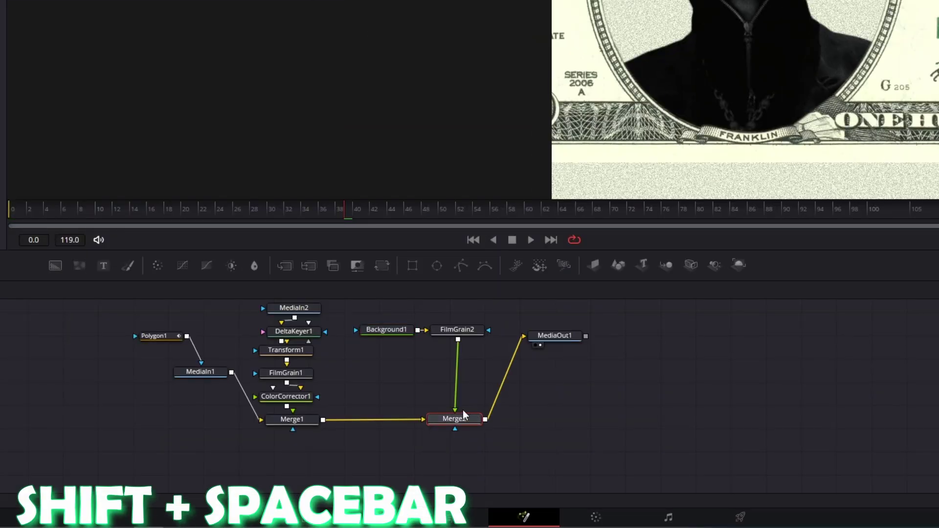
Add a Waviness effect after the second Merge node
key(shift+space)
key(BackSpace)
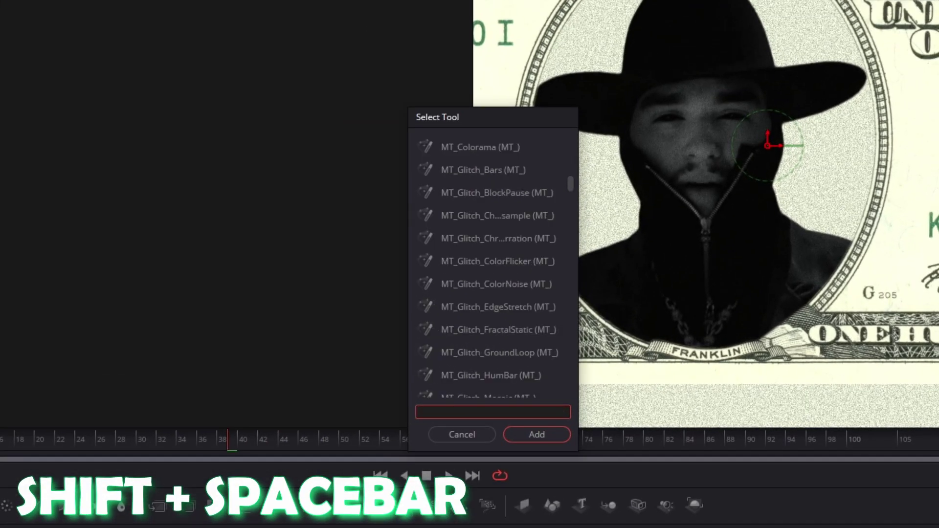
text(wavi)
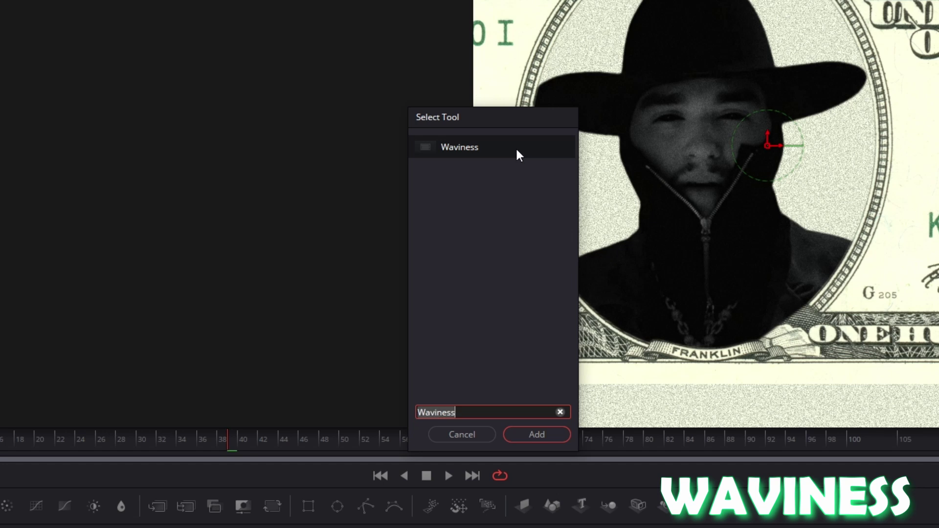
click(539, 433)
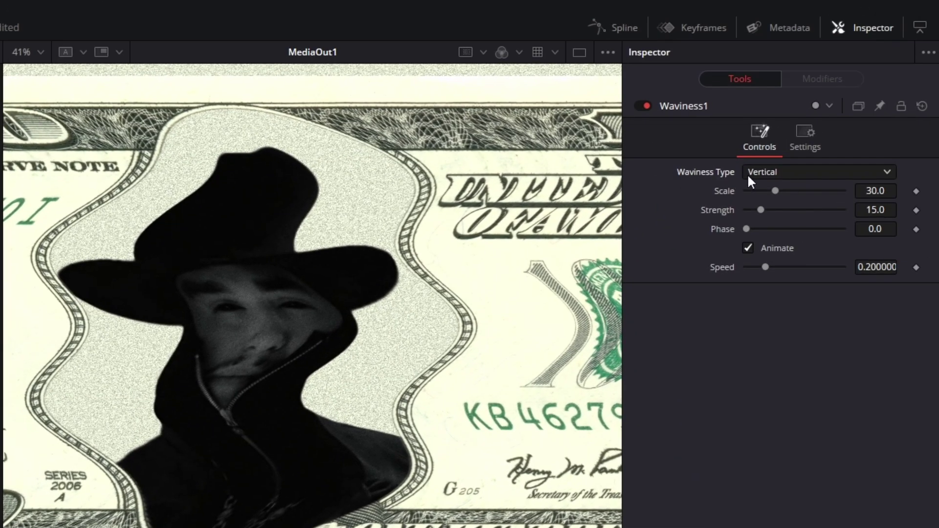
Set the waviness type to Horizontal with scale 16.5 and strength 6.3
click(758, 175)
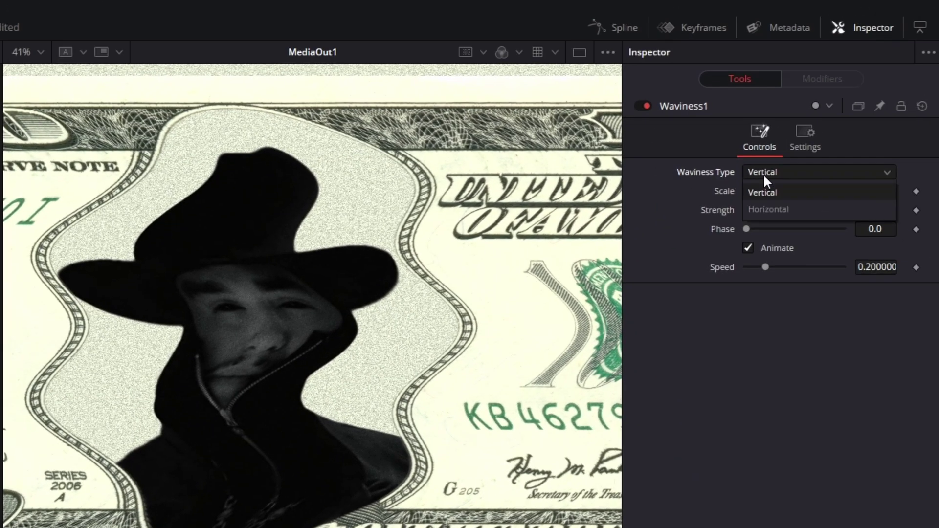
click(765, 204)
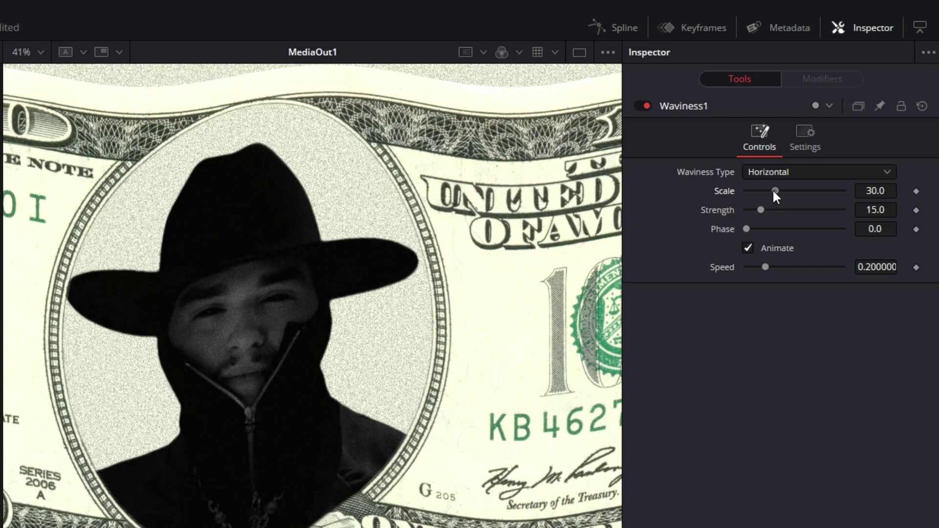
drag(774, 190, 750, 206)
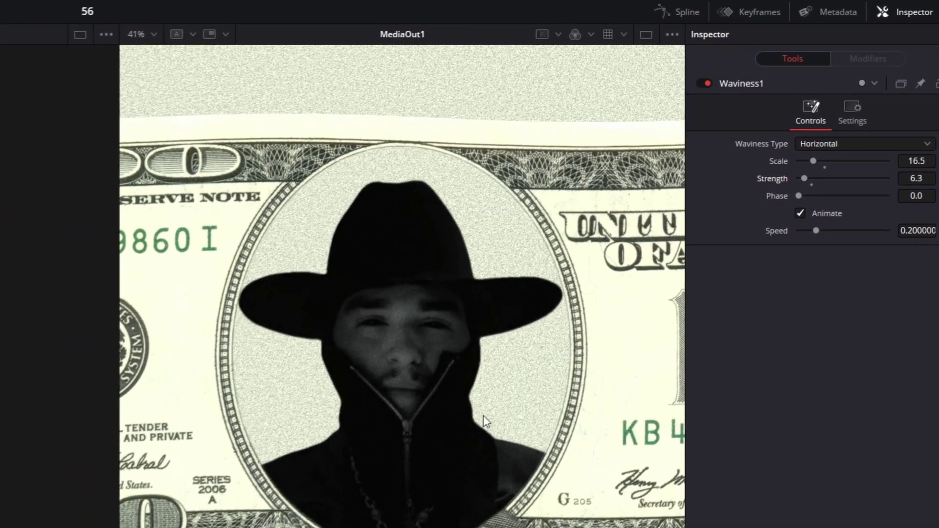
Add a rectangle mask to the Background node to limit the grainy backdrop
scroll(427, 445, down, 5)
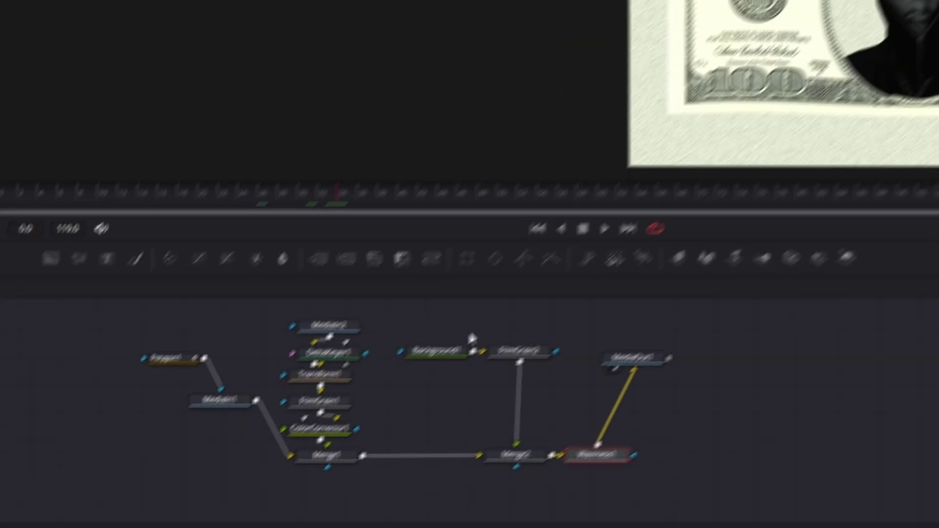
click(500, 309)
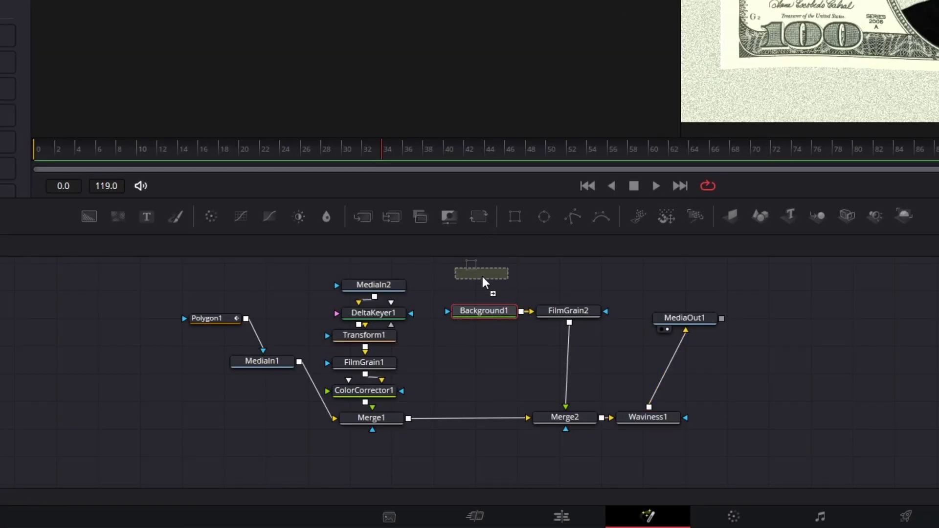
drag(483, 278, 498, 322)
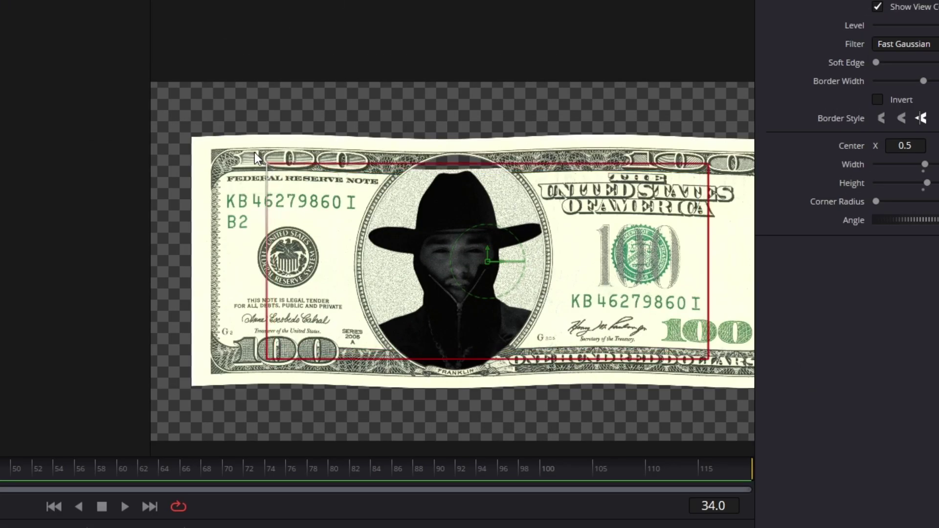
Enlarge the rectangle mask to cover the whole oval frame while keeping its upper and lower edges inside the bill
drag(255, 153, 229, 142)
drag(378, 366, 348, 336)
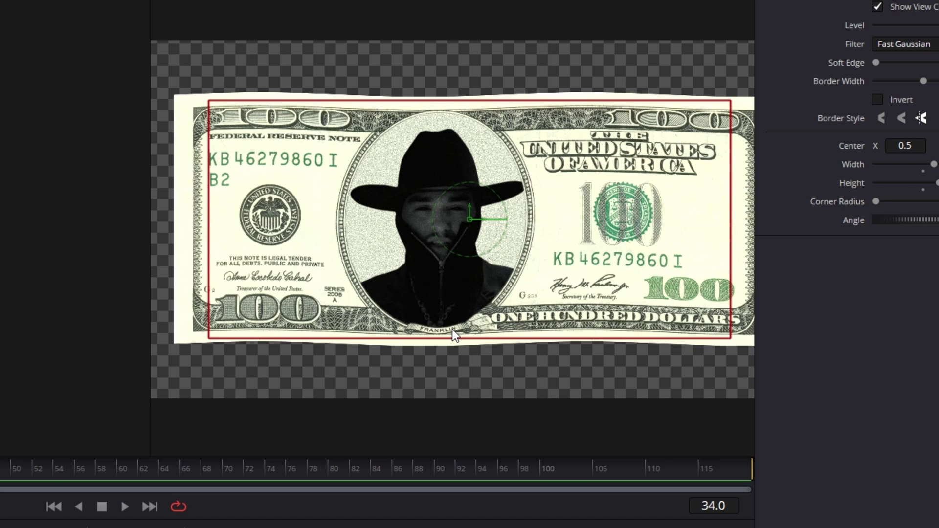
scroll(451, 330, up, 4)
scroll(447, 315, up, 3)
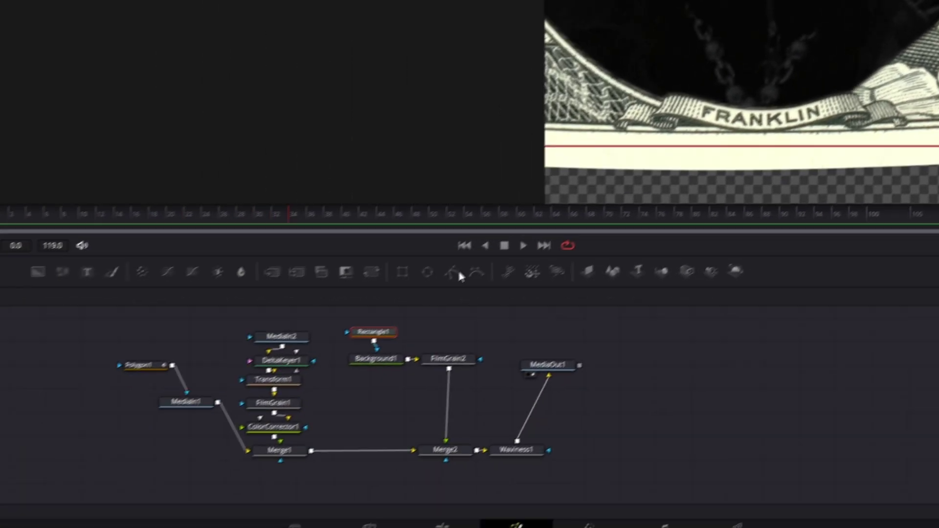
Add a polygon mask node and outline the FRANKLIN lettering on the ribbon below the portrait
drag(457, 272, 250, 386)
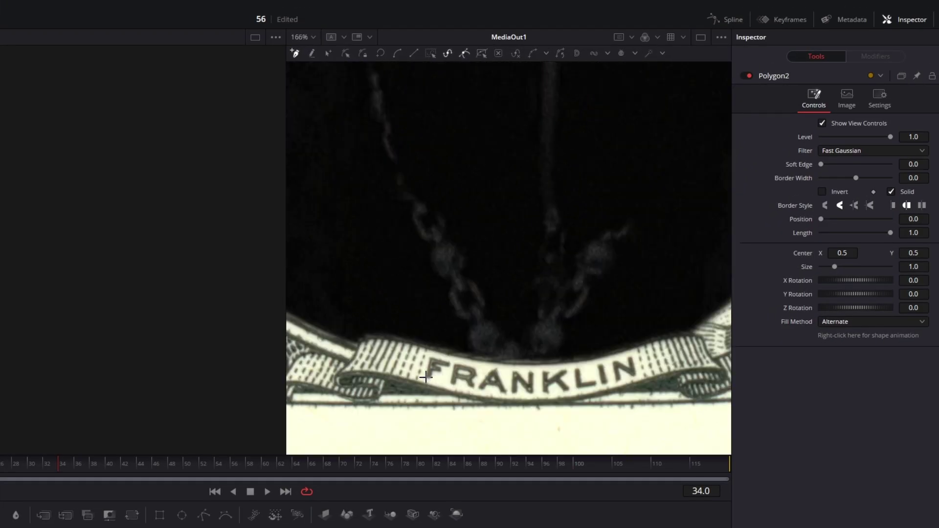
scroll(426, 377, up, 2)
click(421, 377)
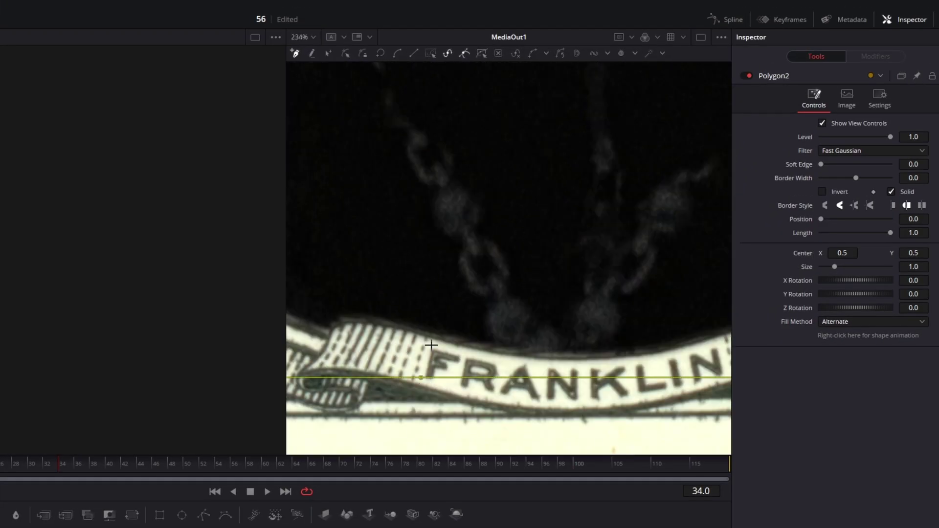
click(431, 346)
click(489, 358)
click(537, 363)
click(719, 339)
drag(719, 339, 602, 349)
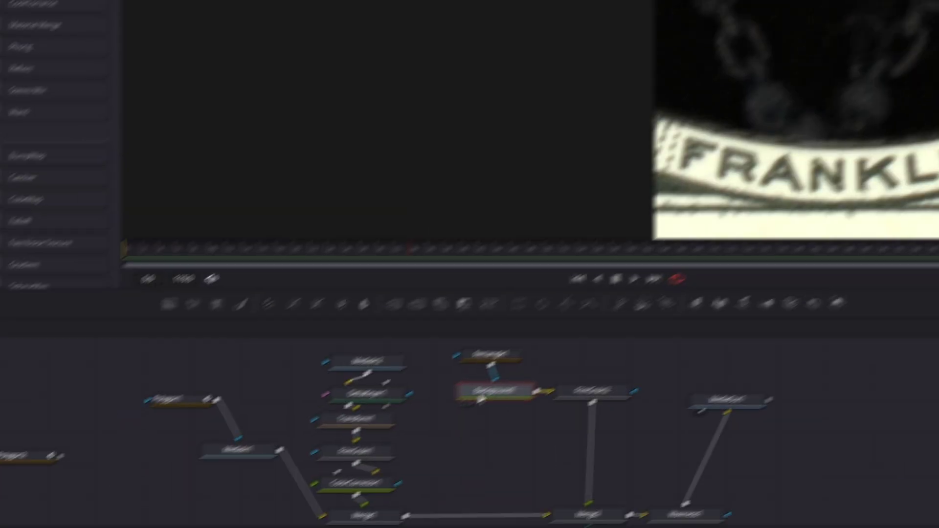
Duplicate the Background1 node beside Polygon2 and connect the polygon to the copy as its mask
key(ctrl+c)
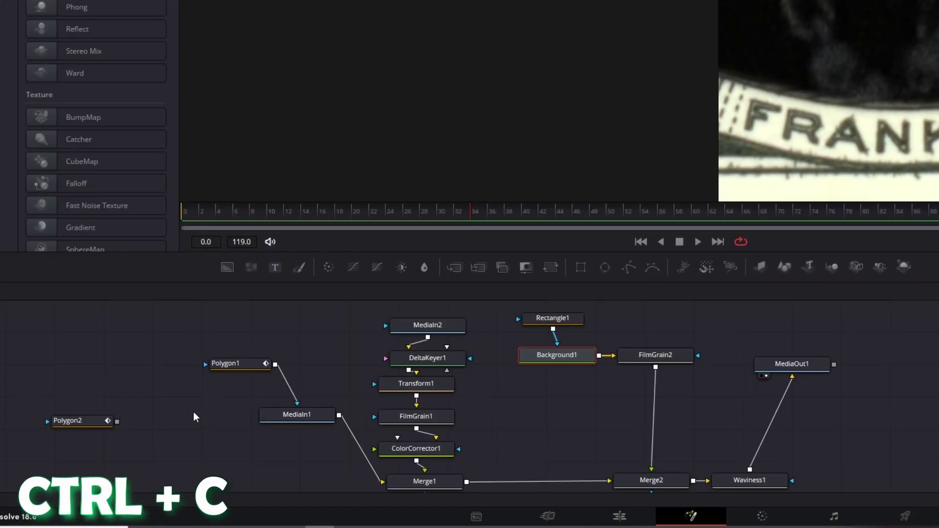
click(66, 424)
key(ctrl+v)
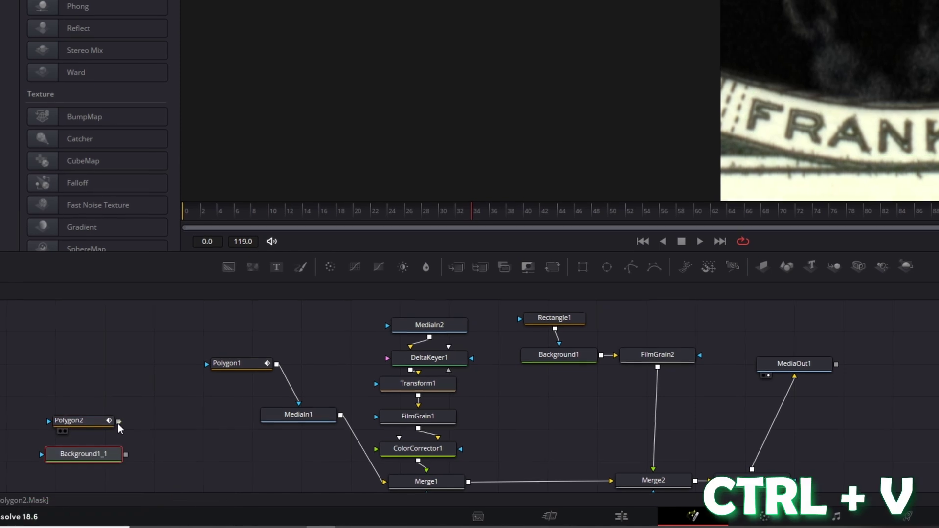
drag(136, 422, 131, 453)
Insert a Merge node between MediaIn1 and Merge1, with the masked background copy as foreground over MediaIn1
drag(521, 255, 275, 417)
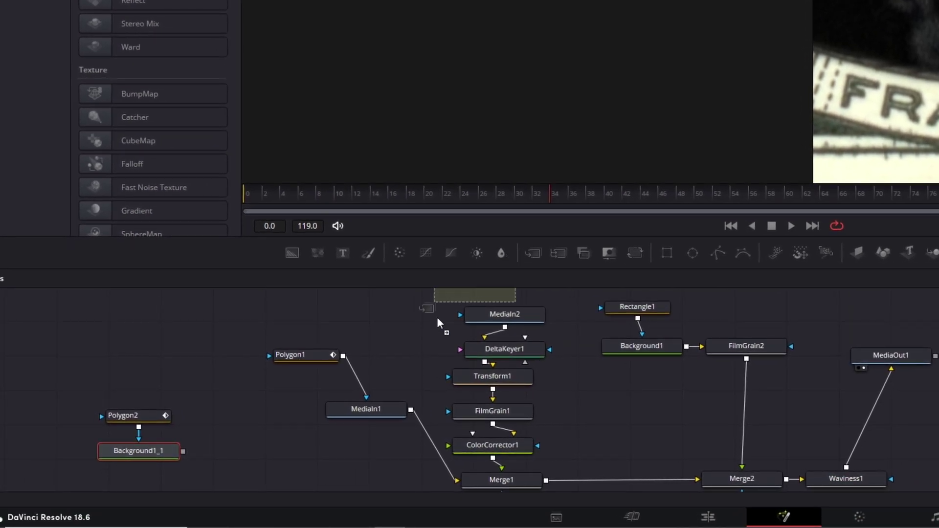
drag(257, 450, 258, 452)
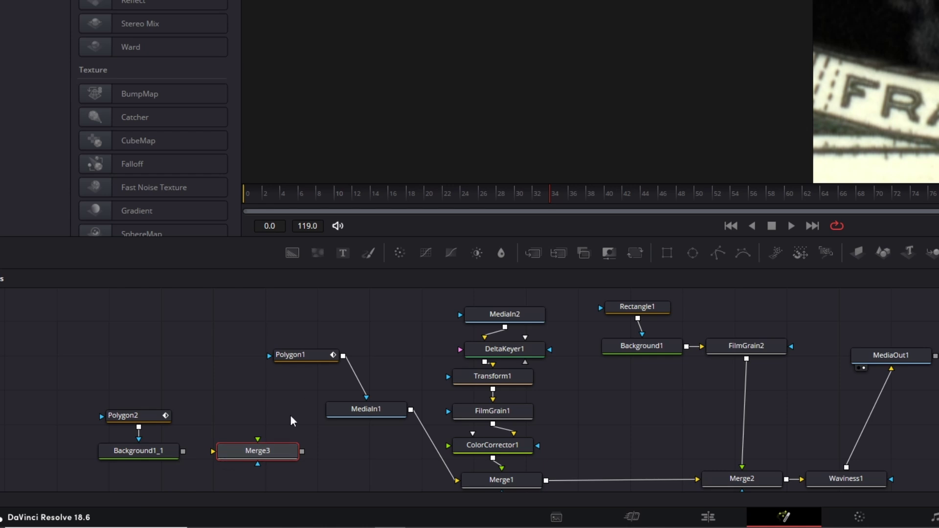
drag(184, 451, 272, 436)
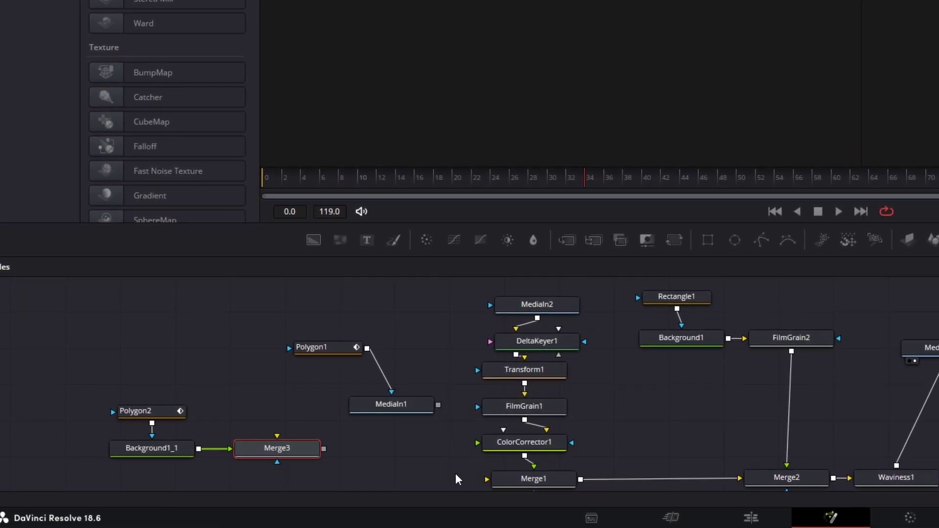
drag(456, 473, 325, 462)
drag(392, 467, 502, 481)
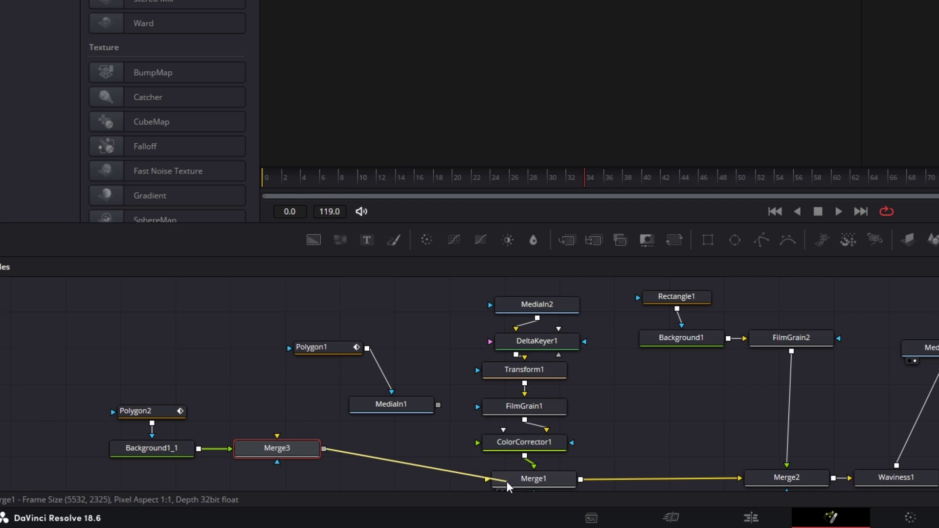
drag(438, 406, 406, 427)
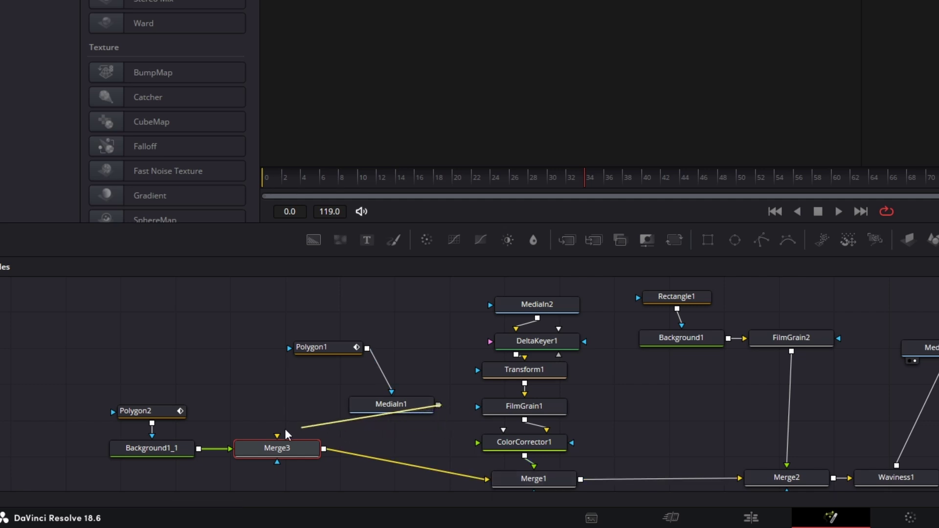
drag(286, 430, 265, 441)
scroll(300, 427, down, 1)
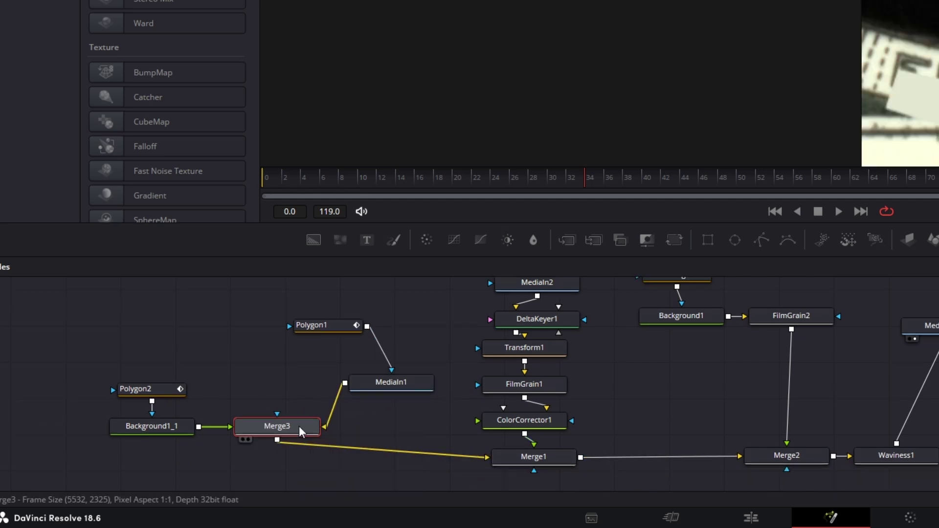
Set Polygon2's vertical centre to 0.505 so the patch covers the ribbon lettering
click(180, 393)
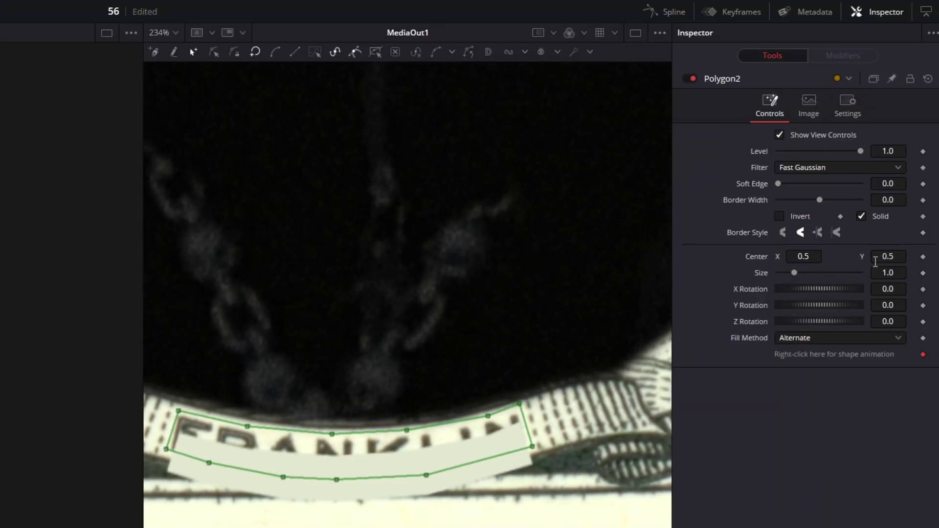
drag(879, 258, 890, 258)
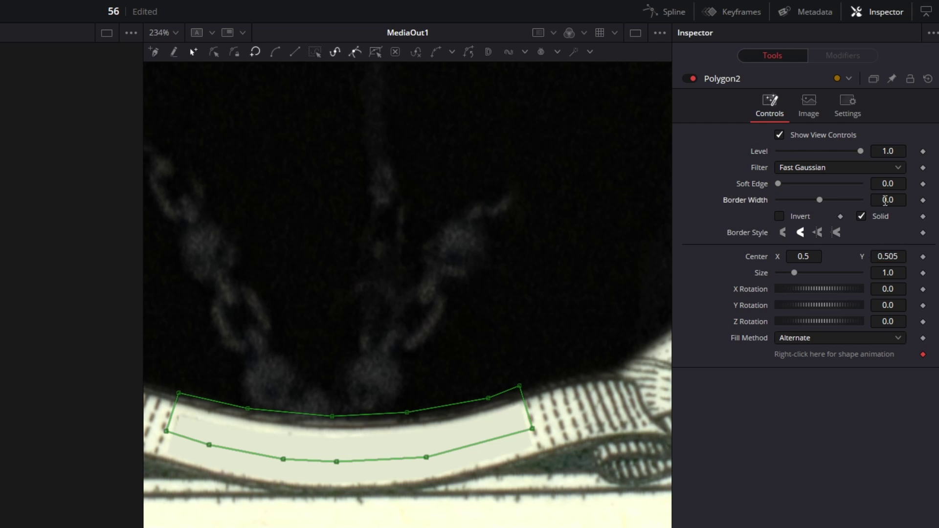
drag(888, 200, 888, 184)
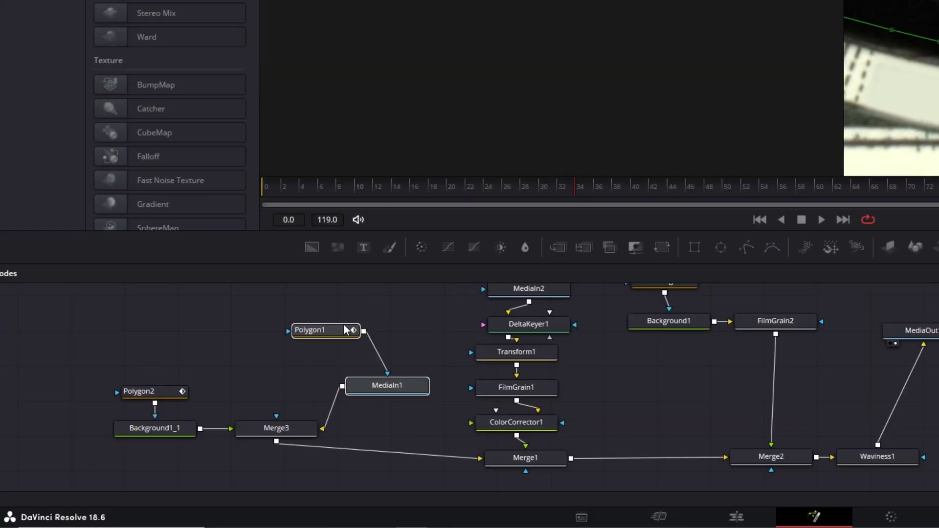
Move Polygon1 and MediaIn1 aside, then add a Text+ node and merge it over Merge3's output
drag(345, 327, 269, 291)
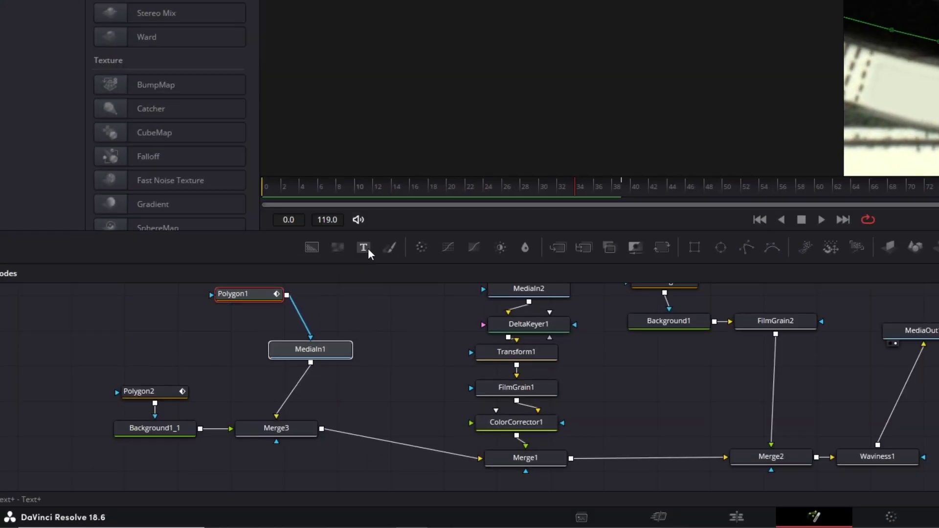
drag(401, 342, 376, 423)
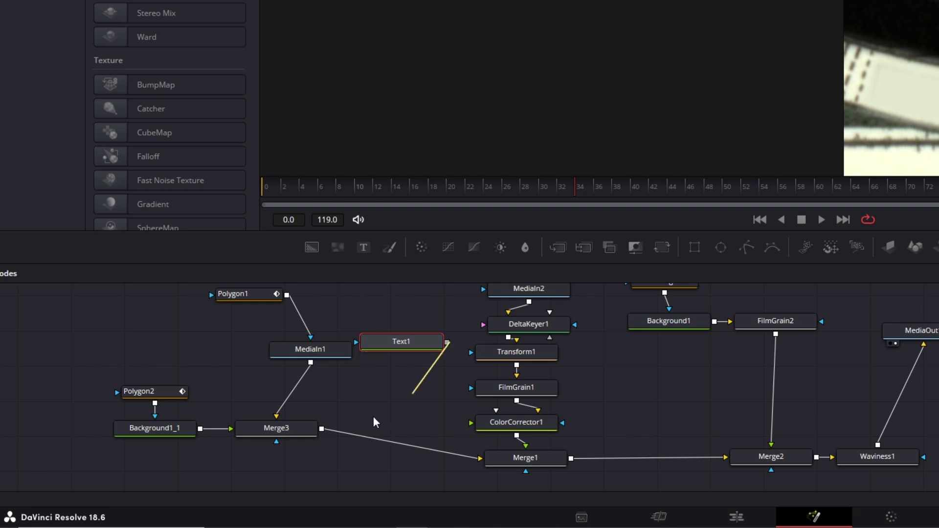
drag(323, 440, 321, 430)
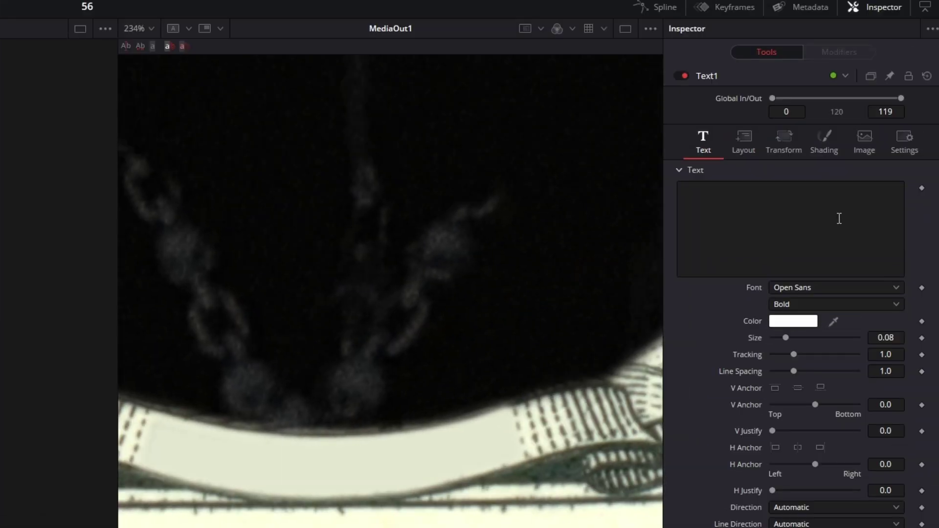
Enter YEAT as the text and set its colour to dark grey #2c2c2c
click(836, 218)
text(YEA)
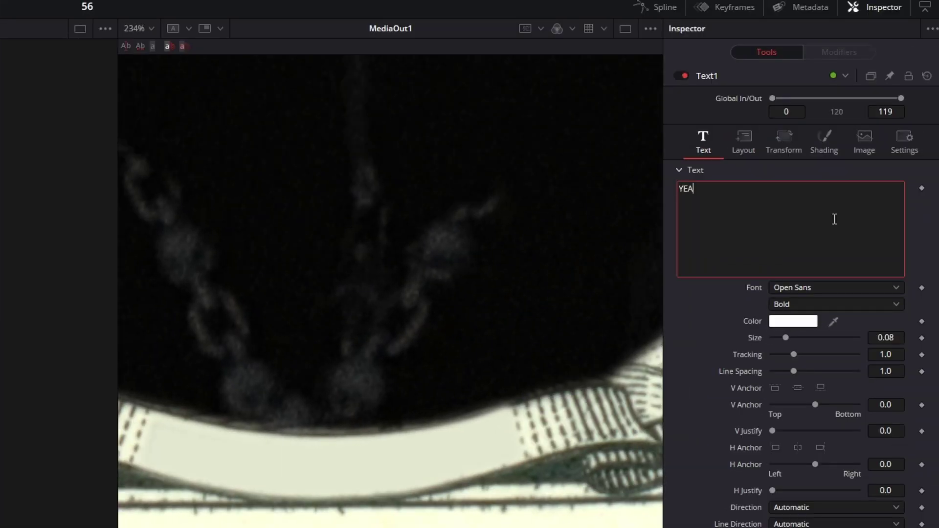
text(T)
click(804, 323)
drag(562, 266, 562, 284)
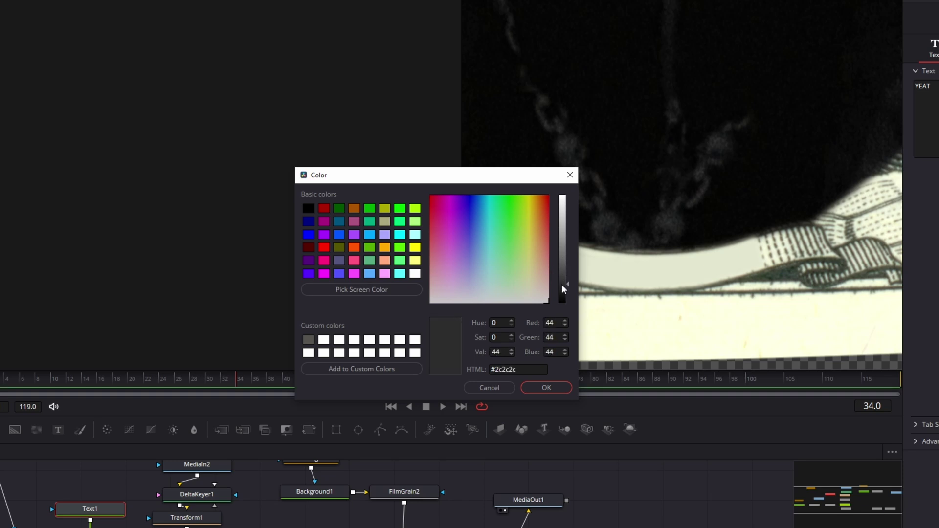
click(570, 175)
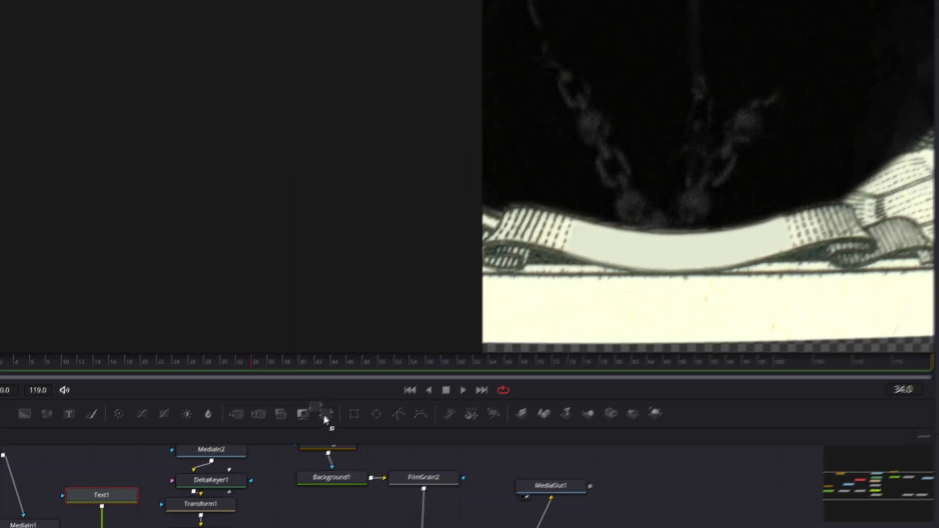
Insert a Transform node between Text1 and Merge4
drag(394, 347, 316, 380)
drag(454, 382, 453, 380)
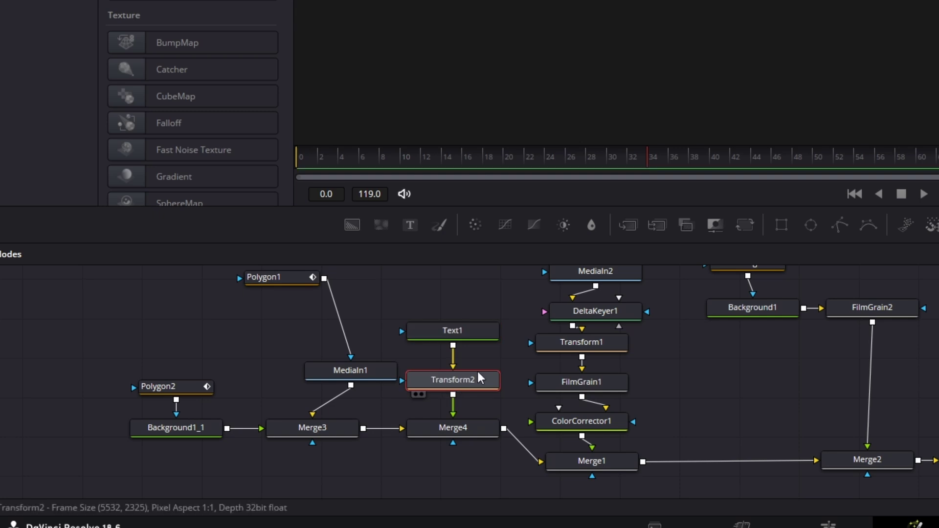
scroll(367, 238, down, 3)
scroll(367, 239, up, 3)
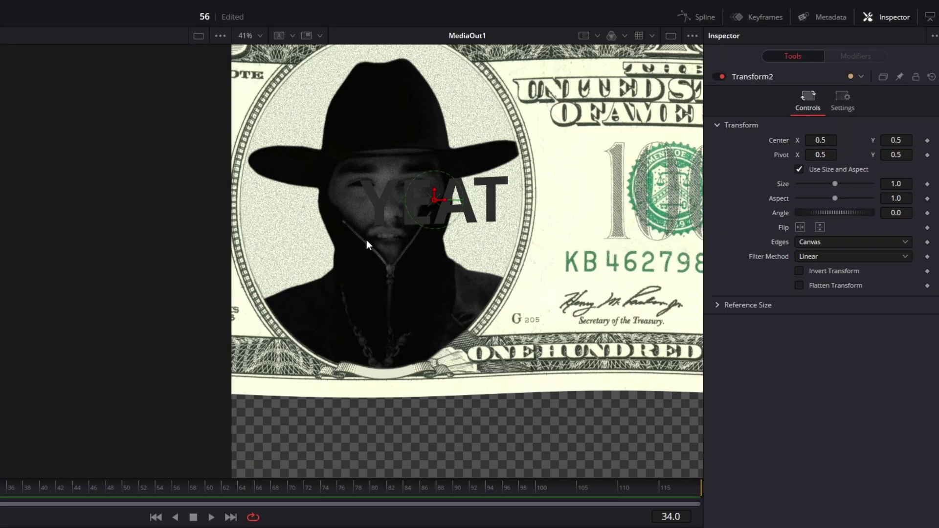
Move the YEAT text down towards the blank ribbon, with the Transform centre at X 0.473002 and Y 0.227834
scroll(393, 186, up, 3)
scroll(476, 215, up, 1)
drag(476, 247, 426, 405)
scroll(444, 358, down, 6)
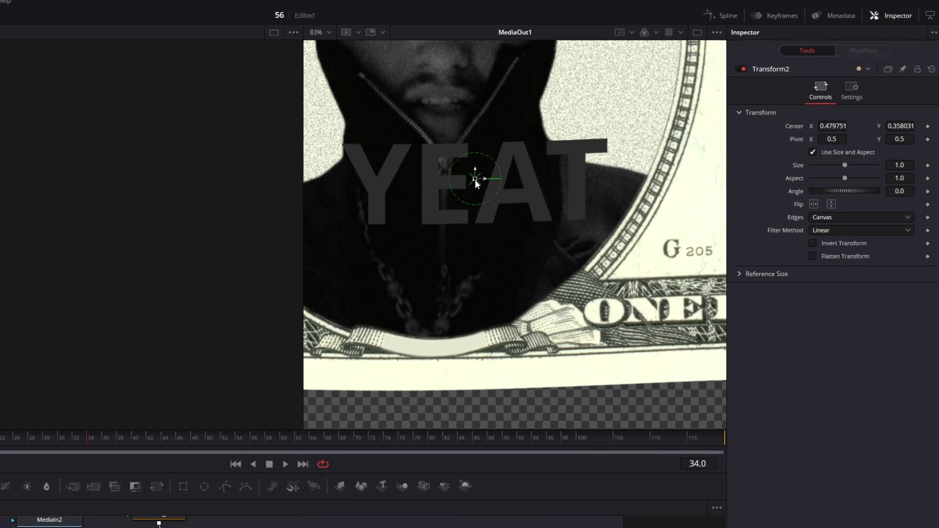
drag(459, 185, 448, 218)
scroll(359, 347, up, 2)
scroll(423, 311, up, 2)
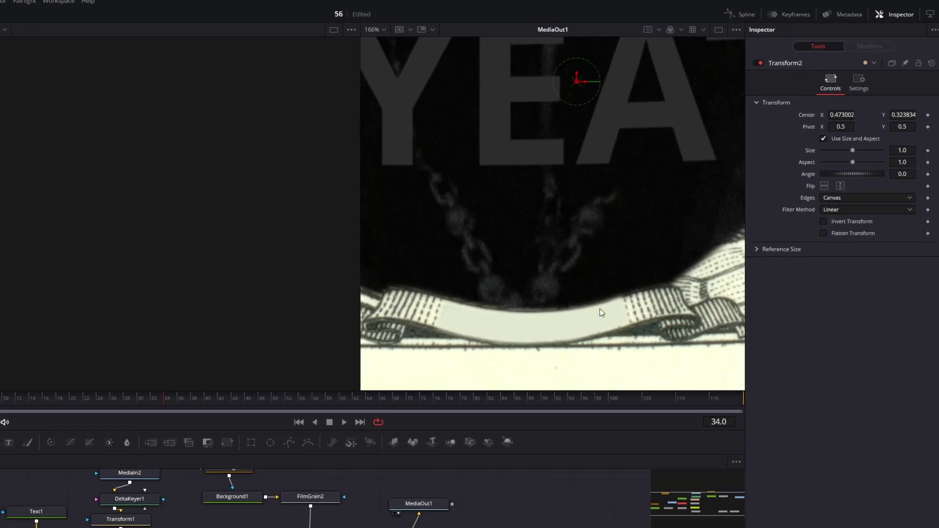
scroll(597, 310, down, 4)
drag(902, 116, 876, 118)
Reduce the YEAT text size to 0.0121 and position it inside the blank ribbon
click(35, 519)
drag(902, 250, 865, 250)
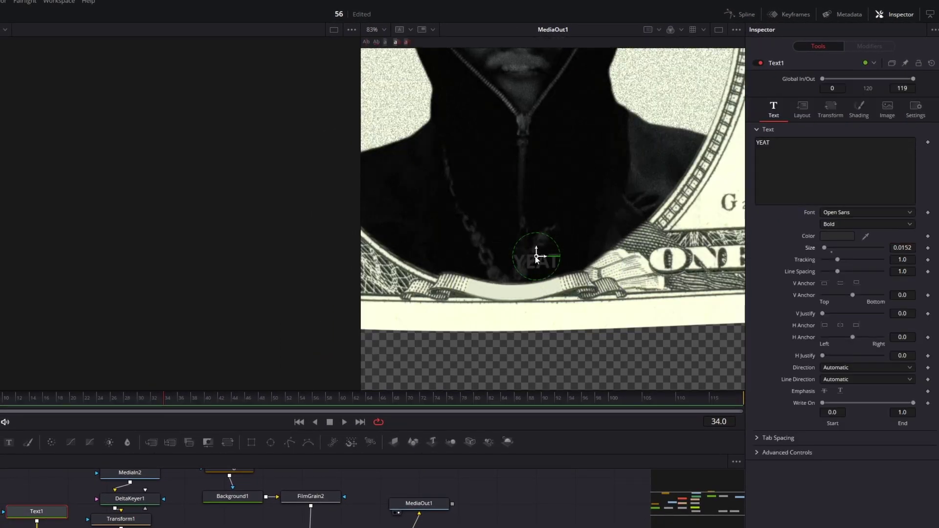
click(36, 527)
scroll(512, 285, up, 8)
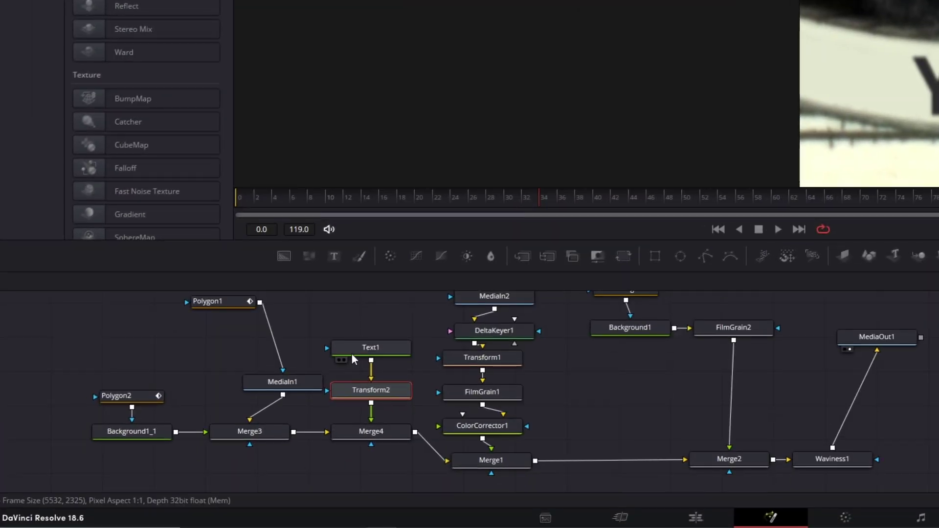
Set Text1's layout type to Path and draw a curved path following the ribbon's arc
click(352, 354)
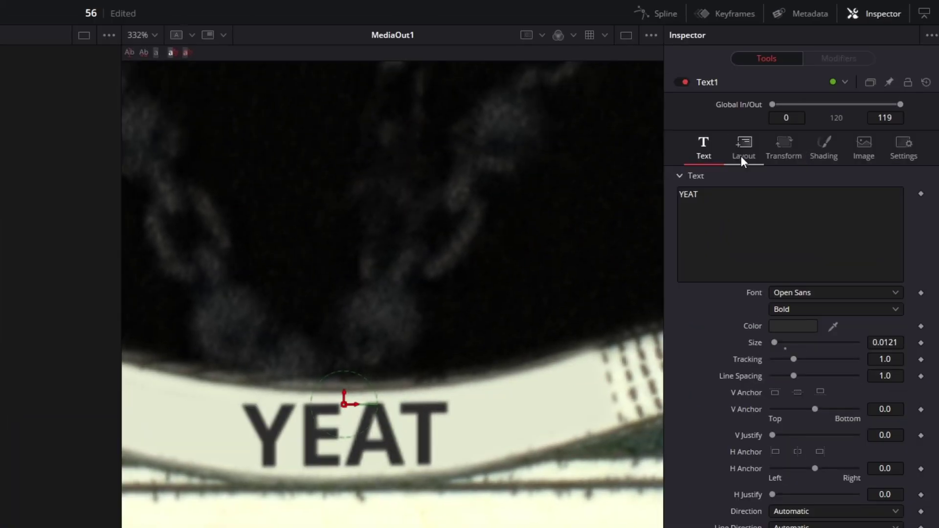
click(741, 155)
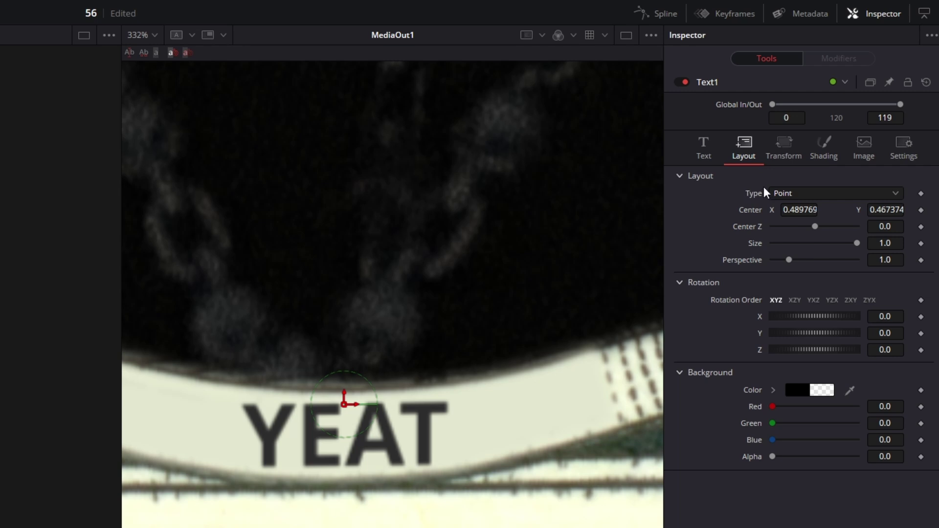
click(778, 193)
click(783, 253)
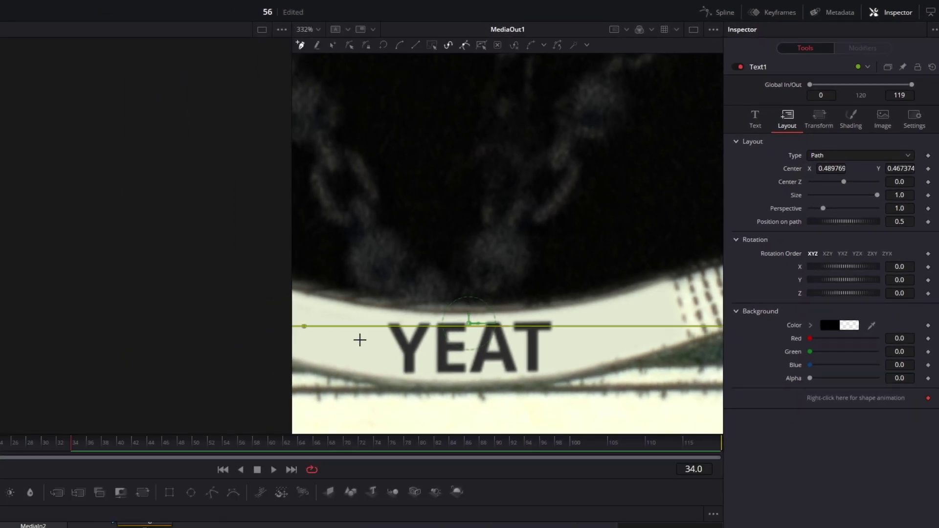
click(359, 340)
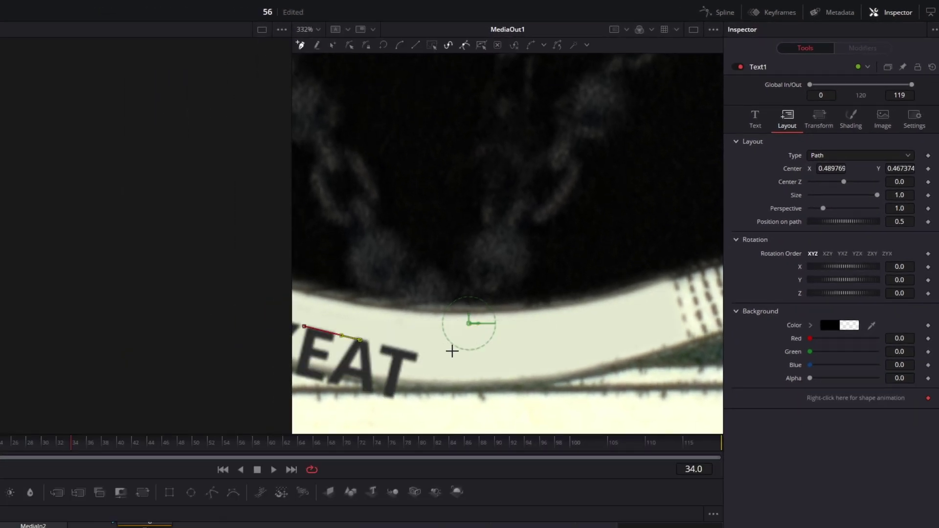
click(472, 348)
click(513, 346)
click(571, 338)
click(628, 321)
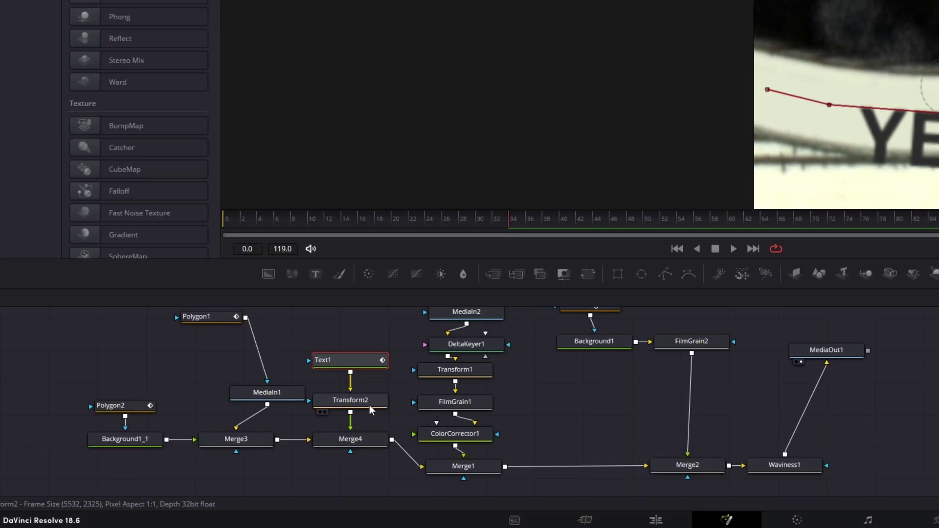
Adjust Transform2's vertical centre to place the curved YEAT text within the ribbon
click(369, 405)
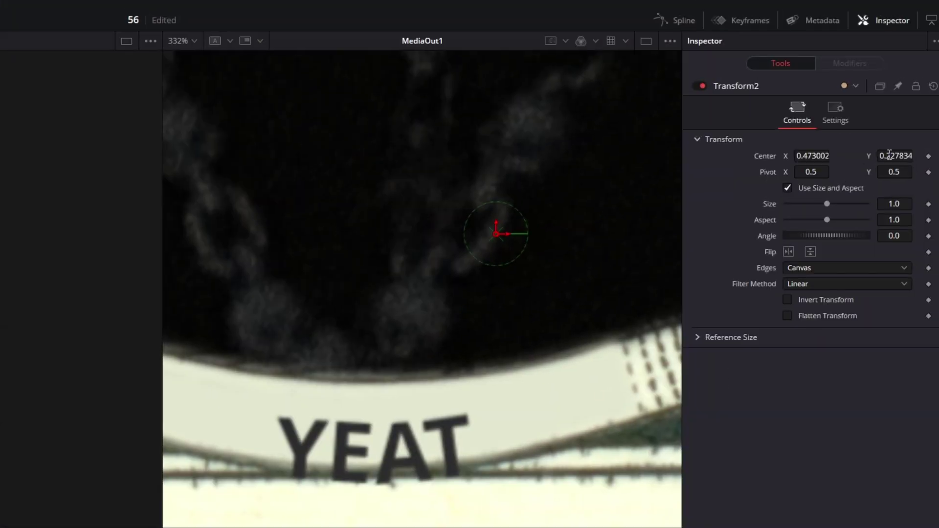
drag(889, 154, 846, 168)
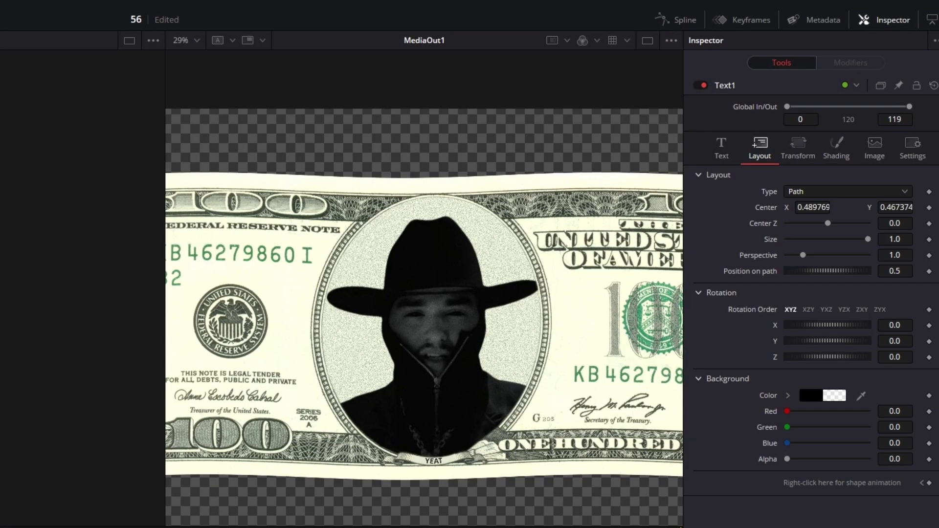